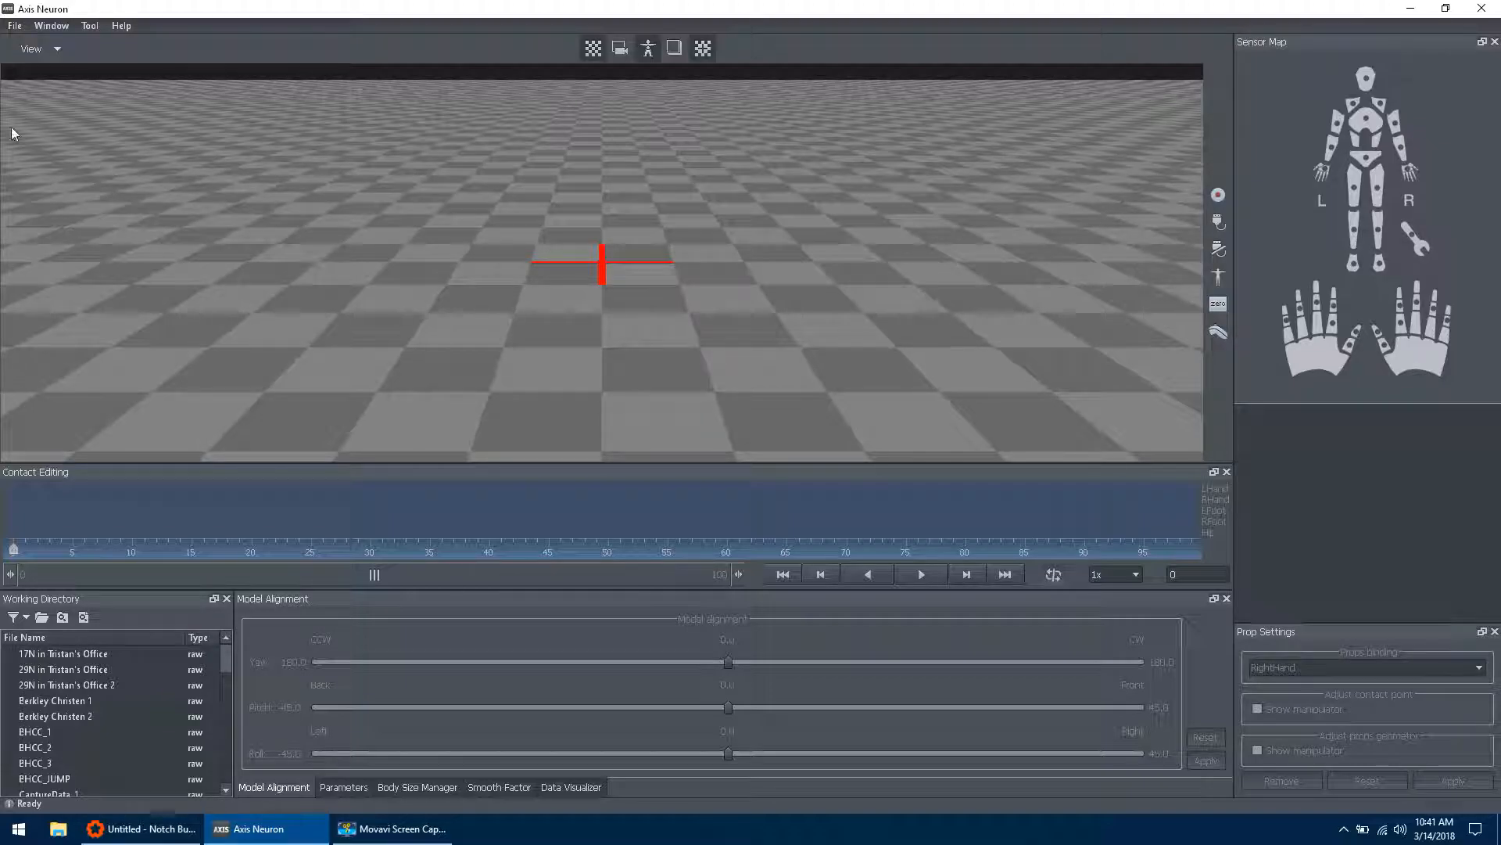
Step: Configure Axis Neuron's broadcasting settings to use TCP with BVH enabled in Binary format on server port 7001
left_click(14, 26)
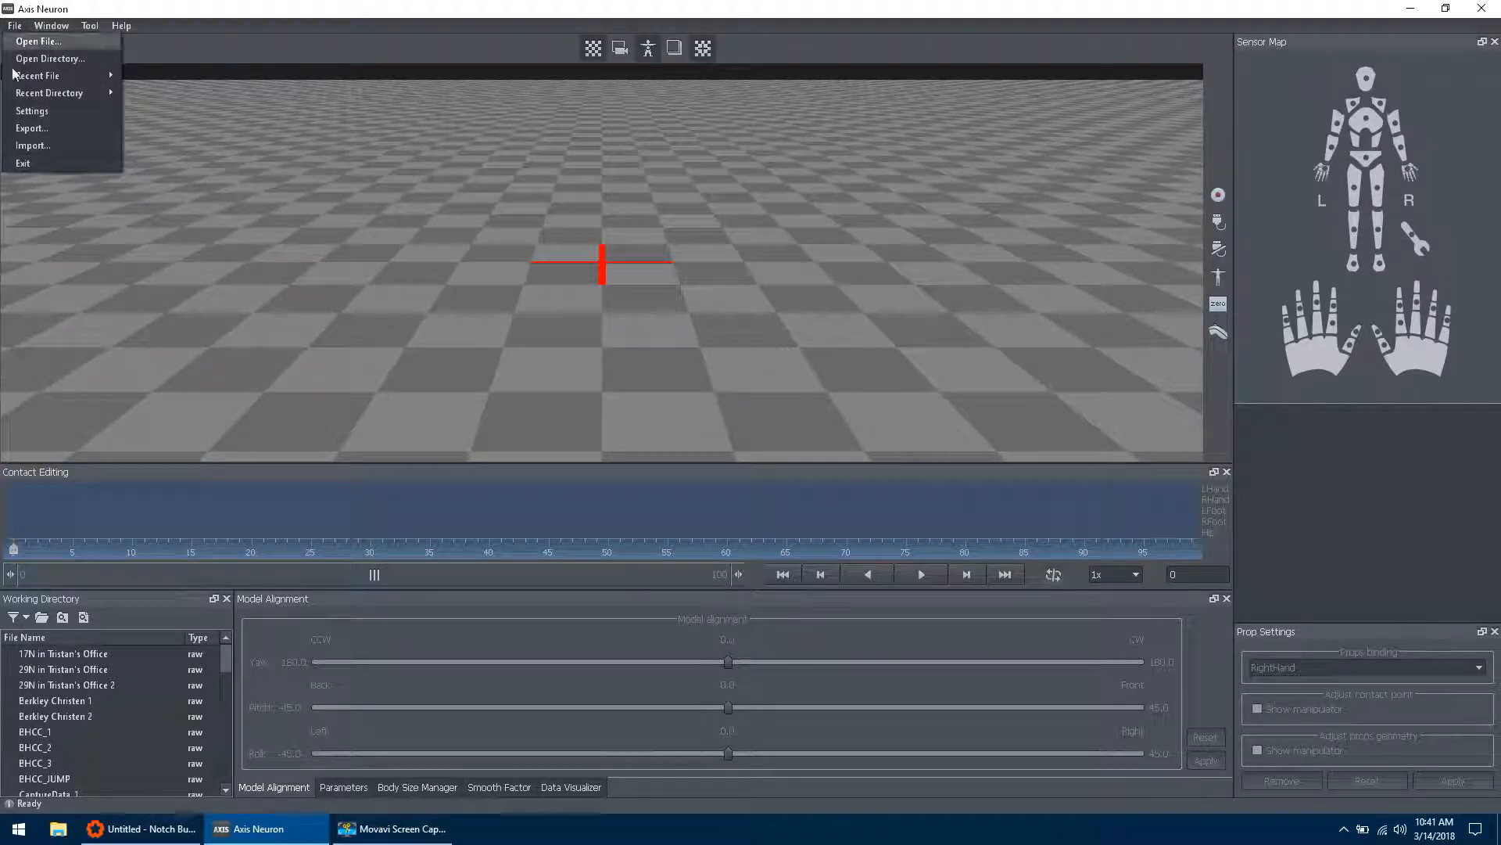
left_click(21, 122)
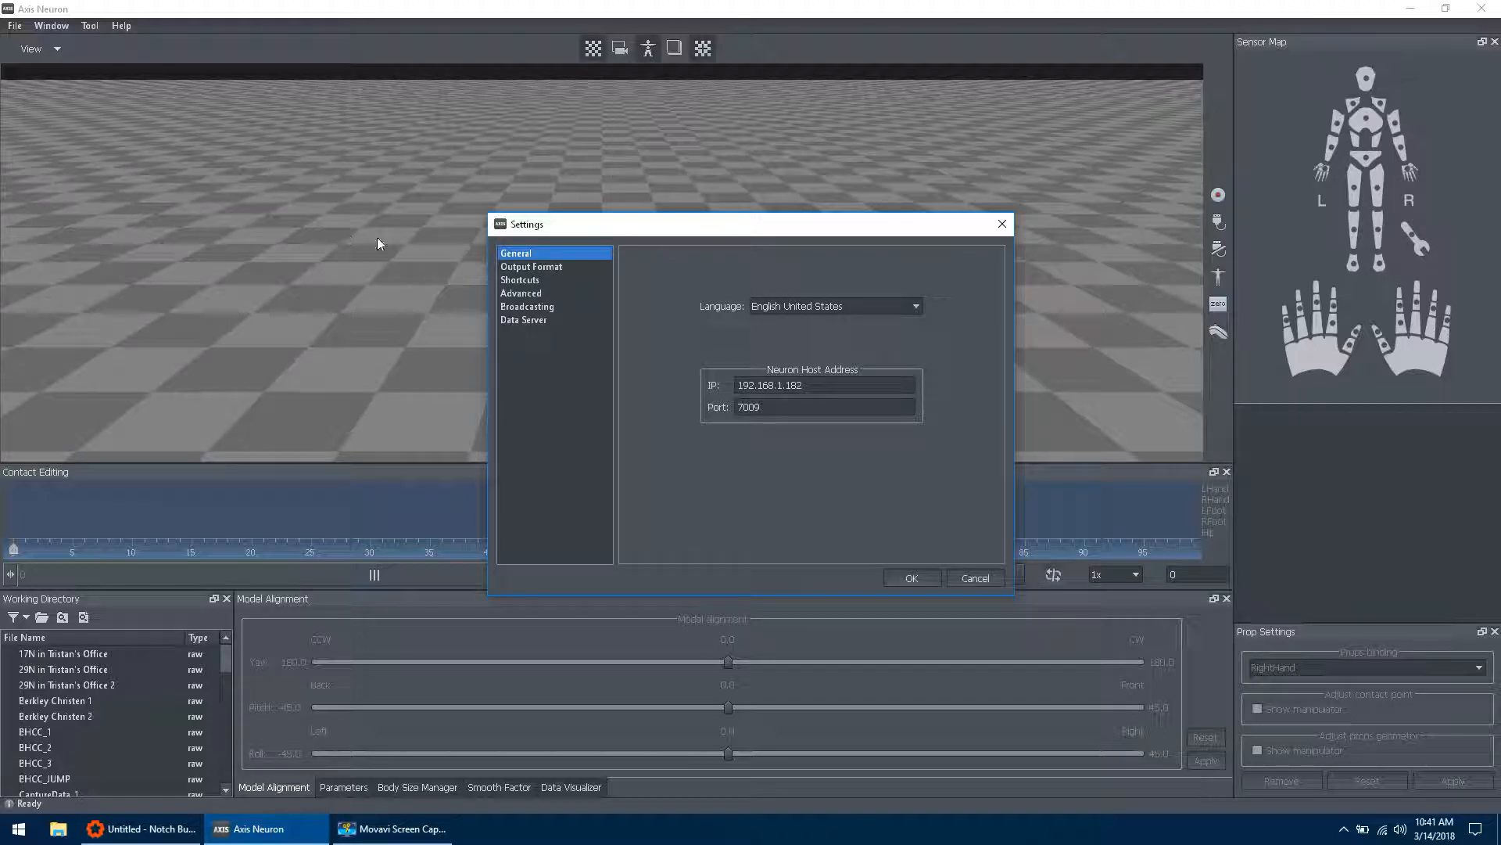
left_click(511, 311)
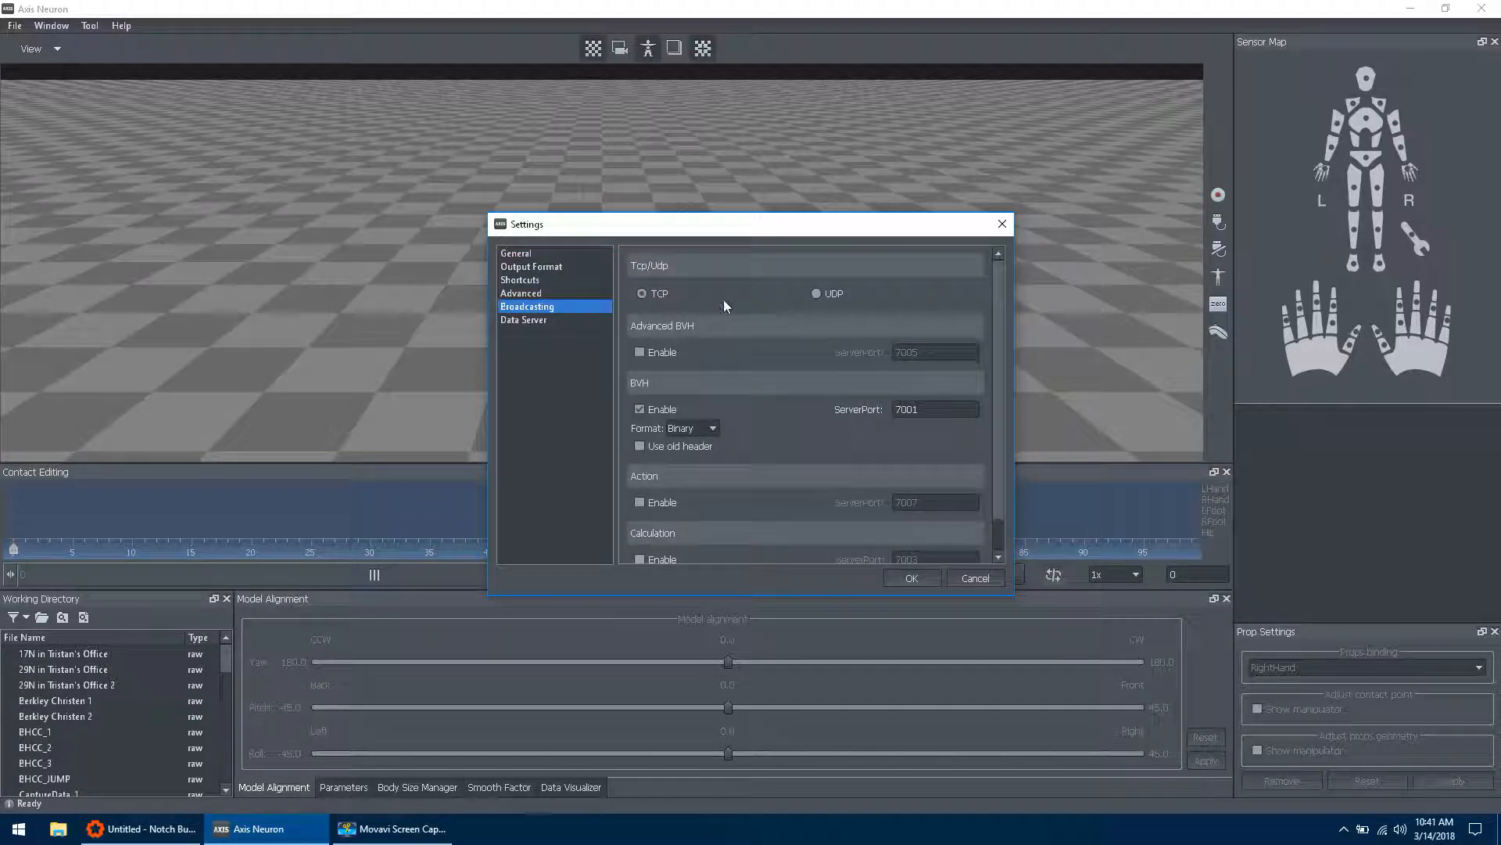
left_click(639, 293)
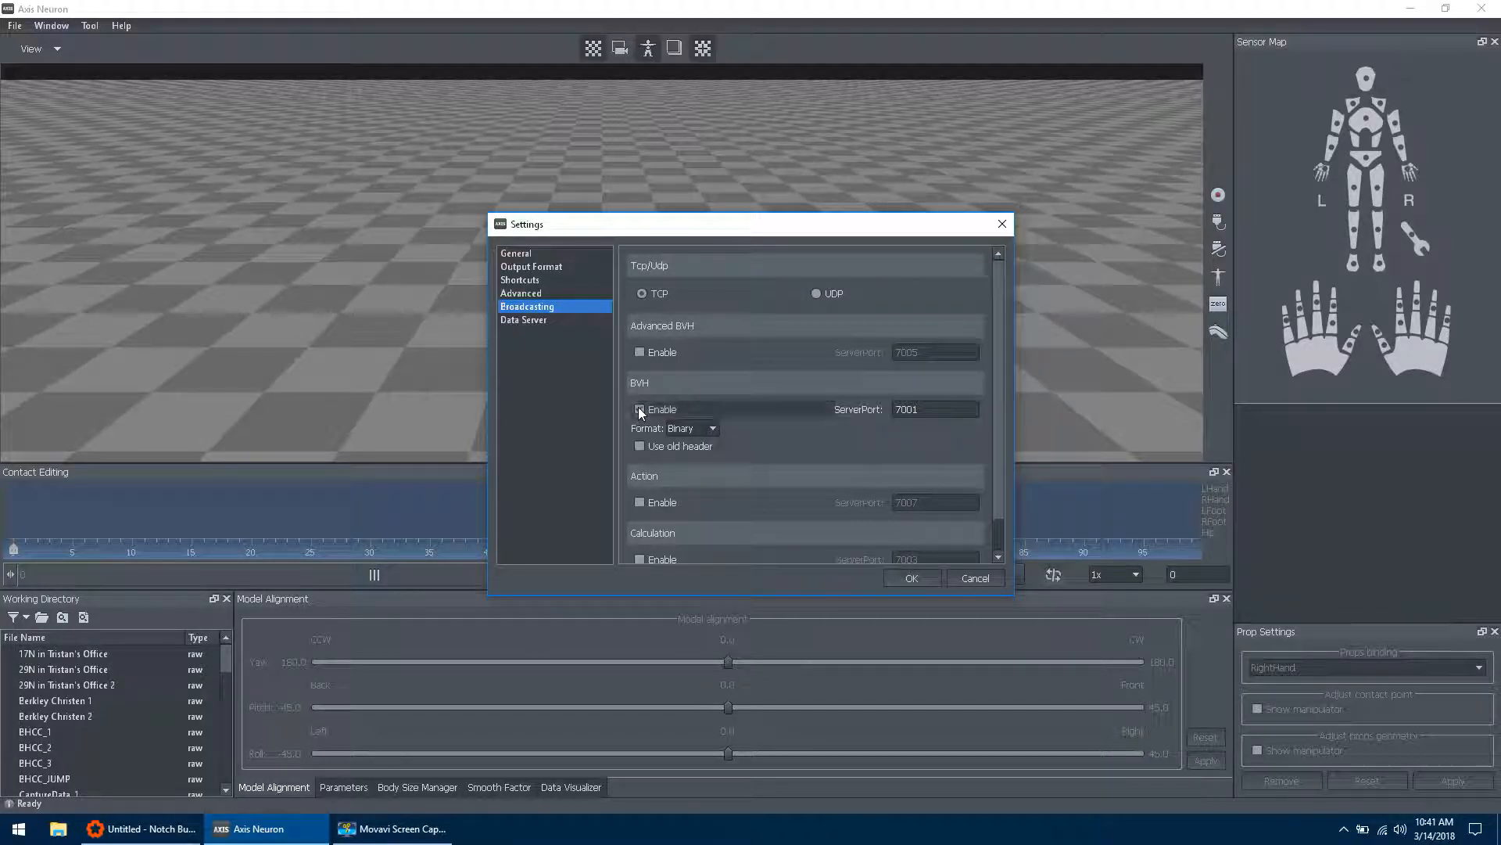
double_click(938, 409)
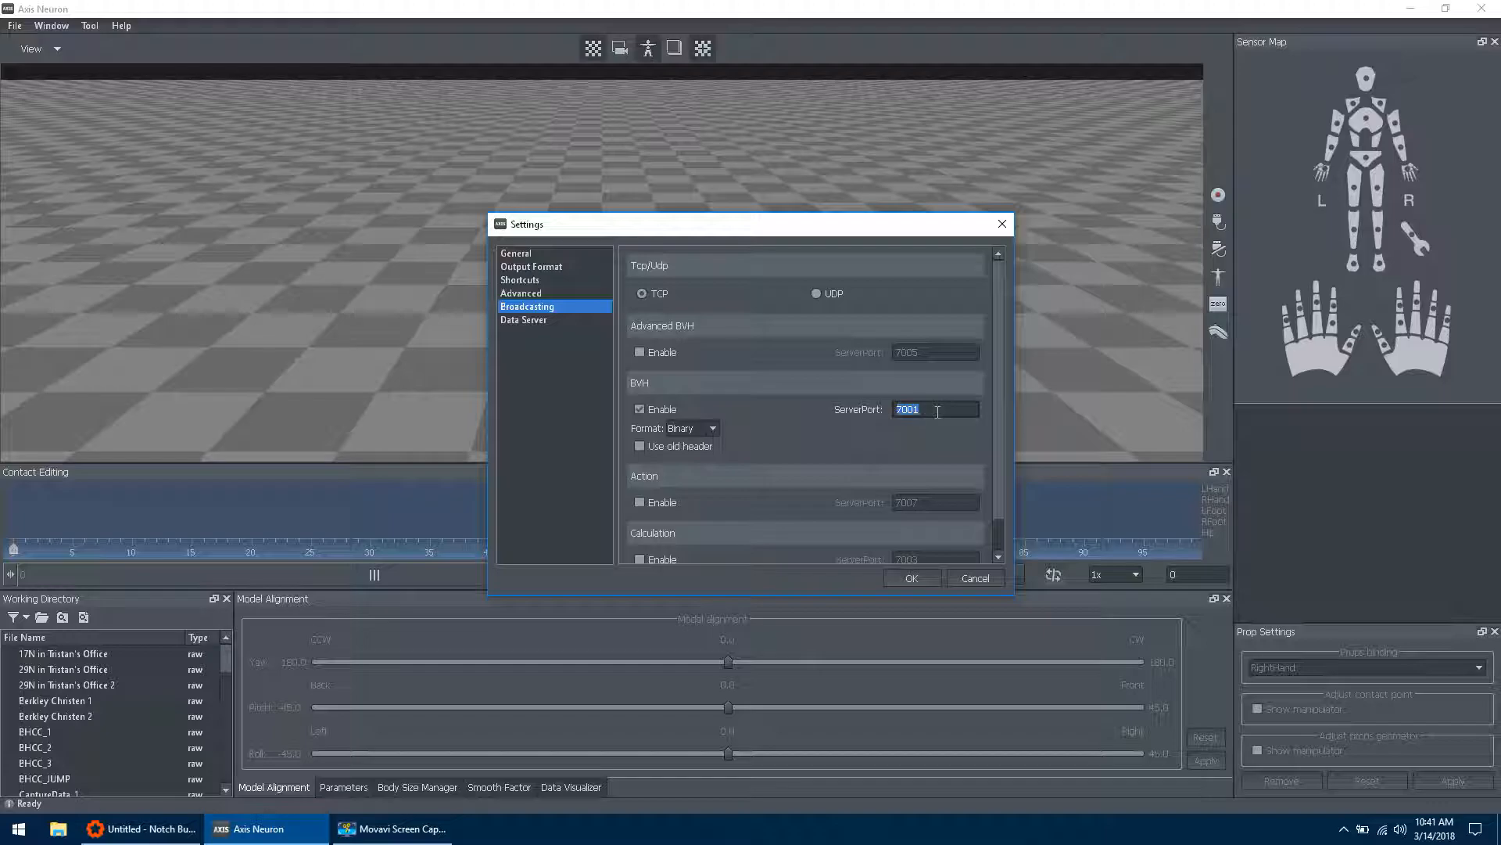
type("7001")
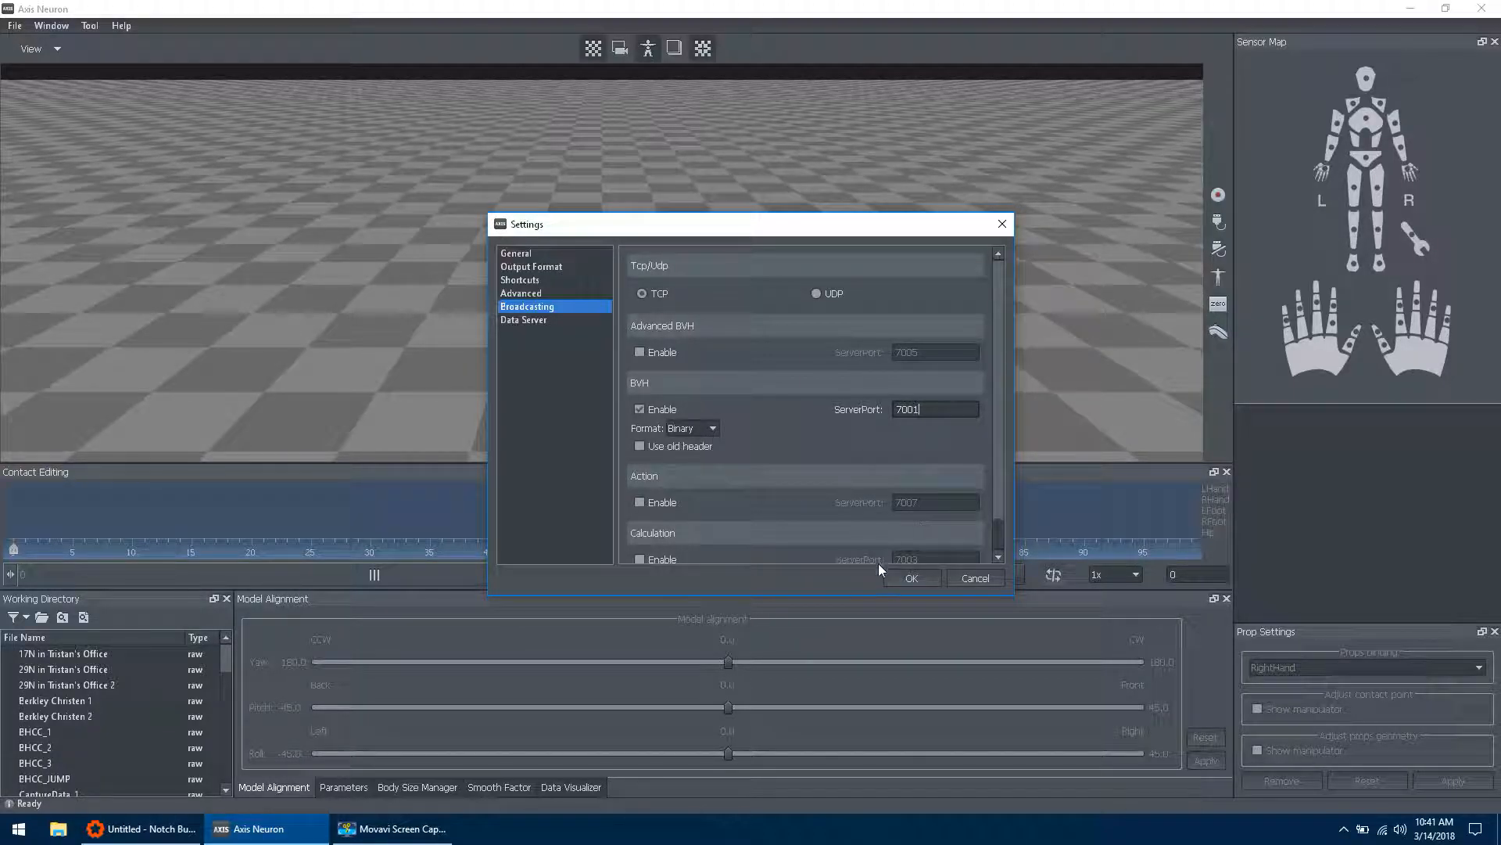
left_click(899, 582)
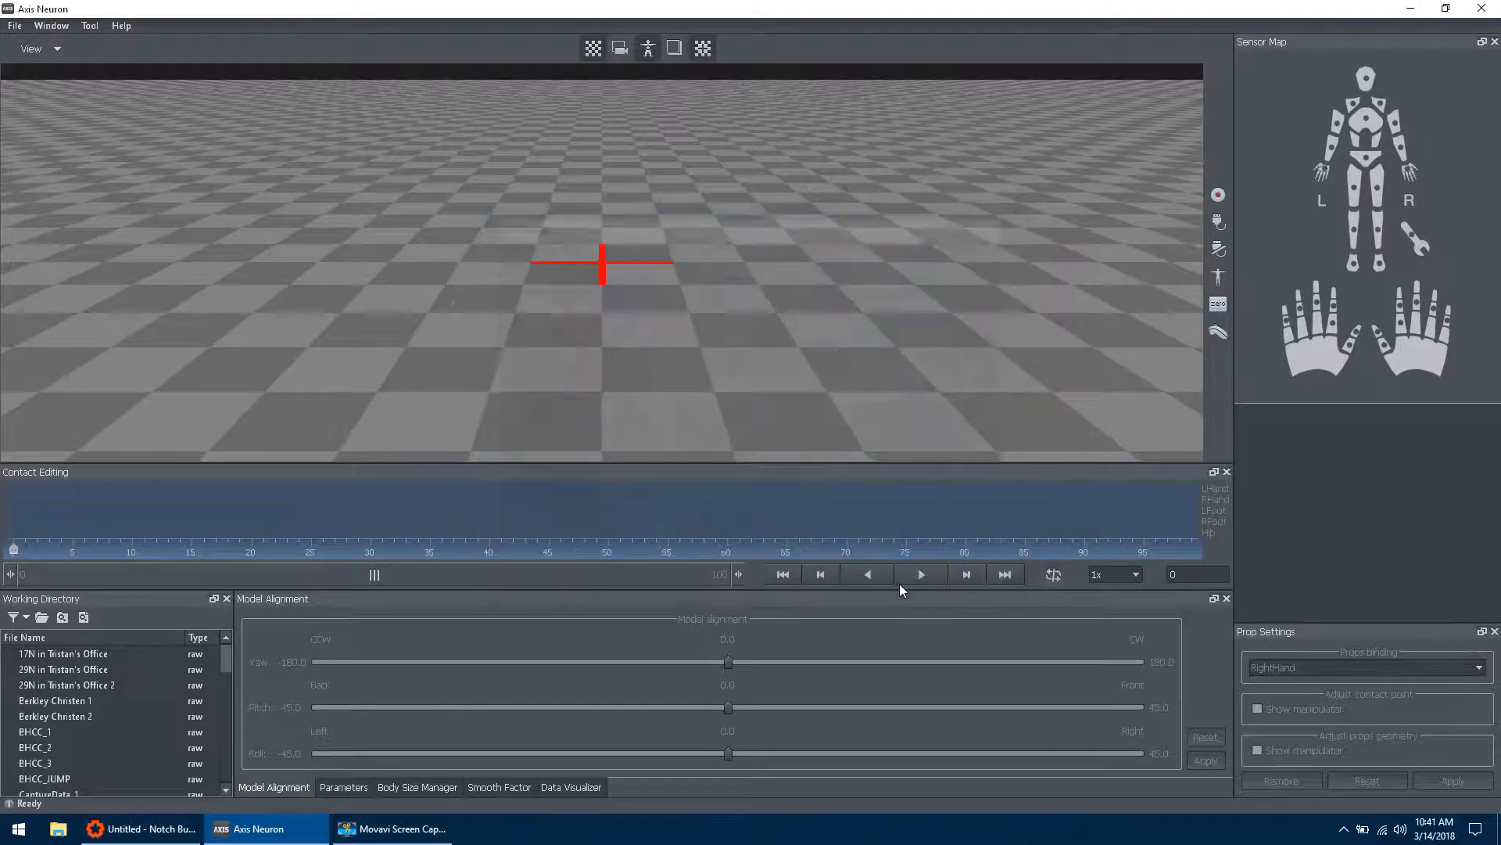
Step: Open the first 17N office raw recording from the working directory and play it on a loop
left_click(76, 660)
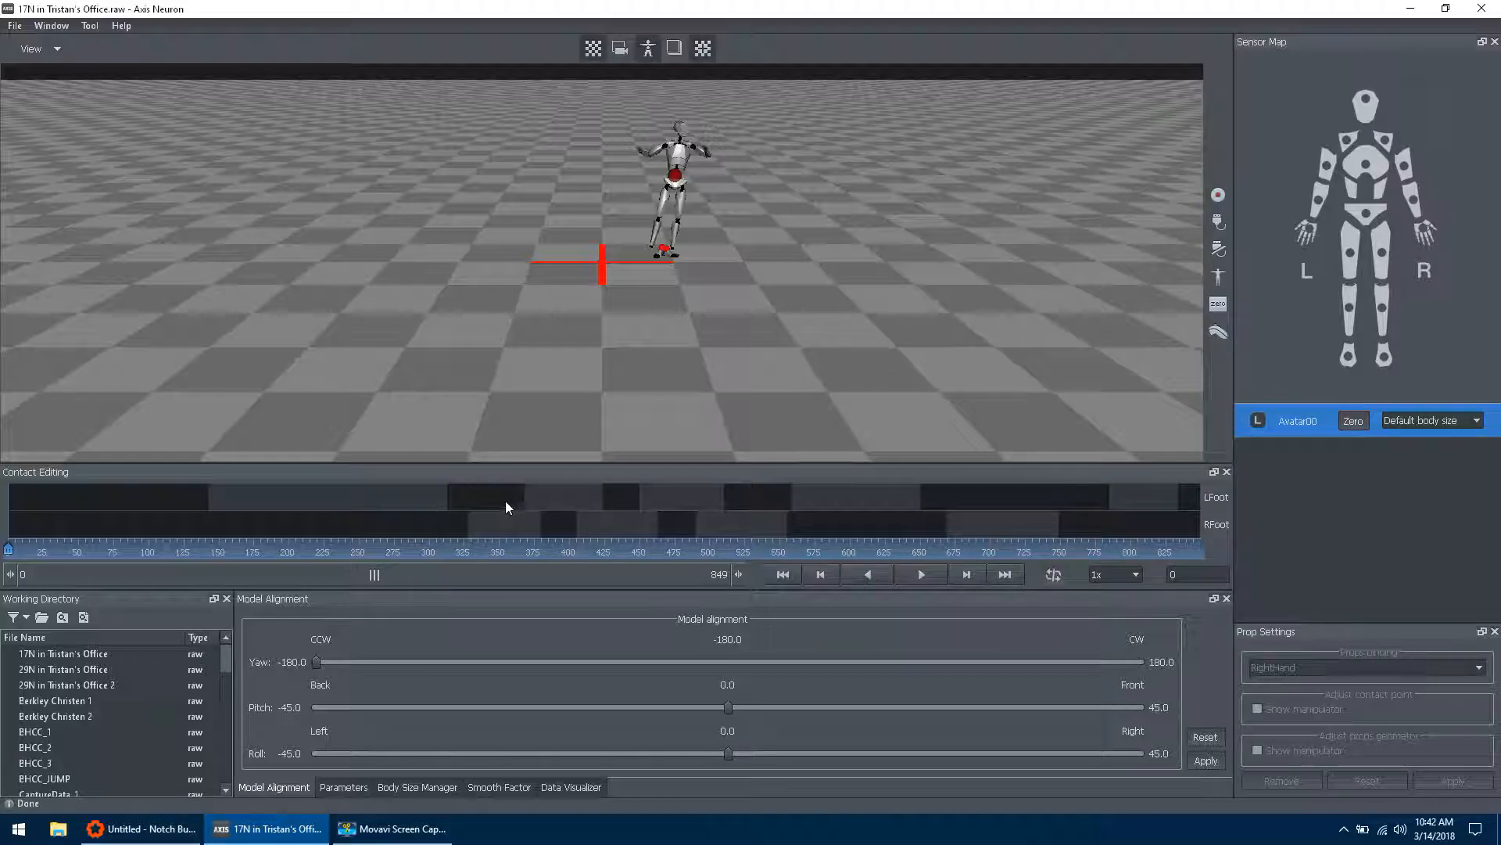
left_click(14, 25)
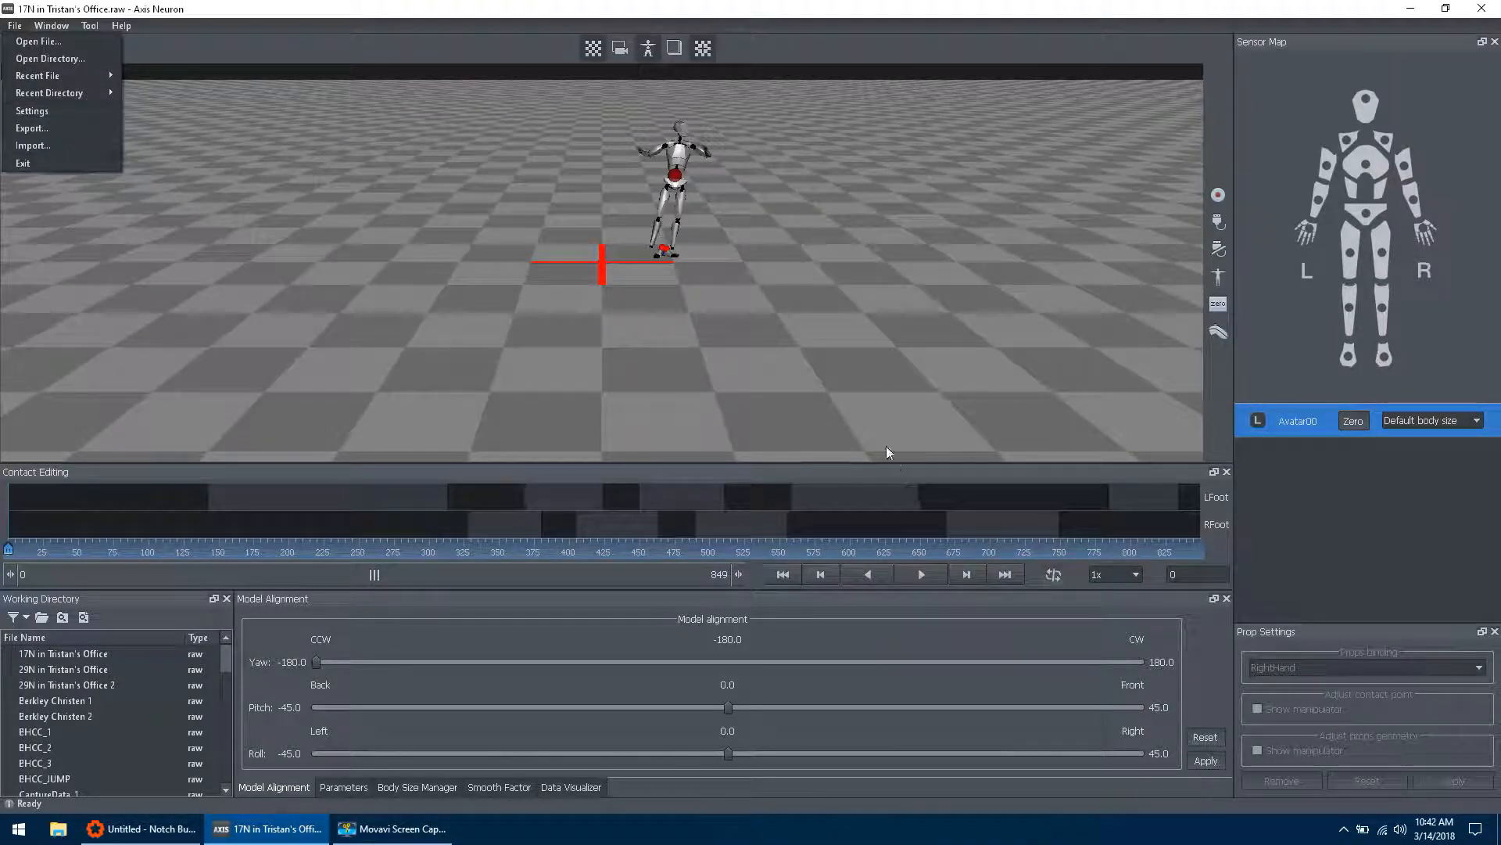
left_click(1048, 577)
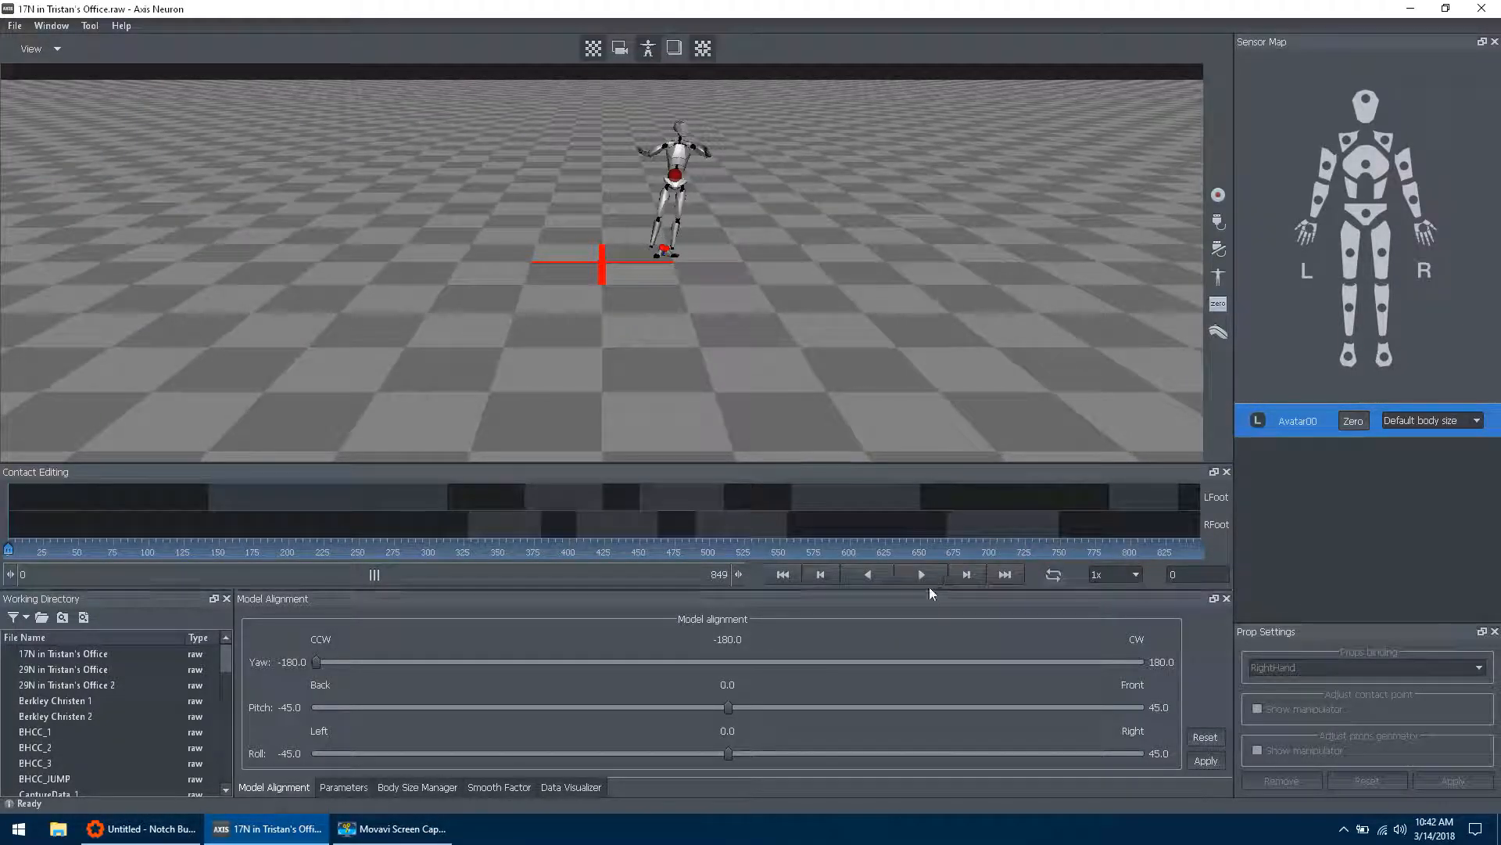
left_click(922, 576)
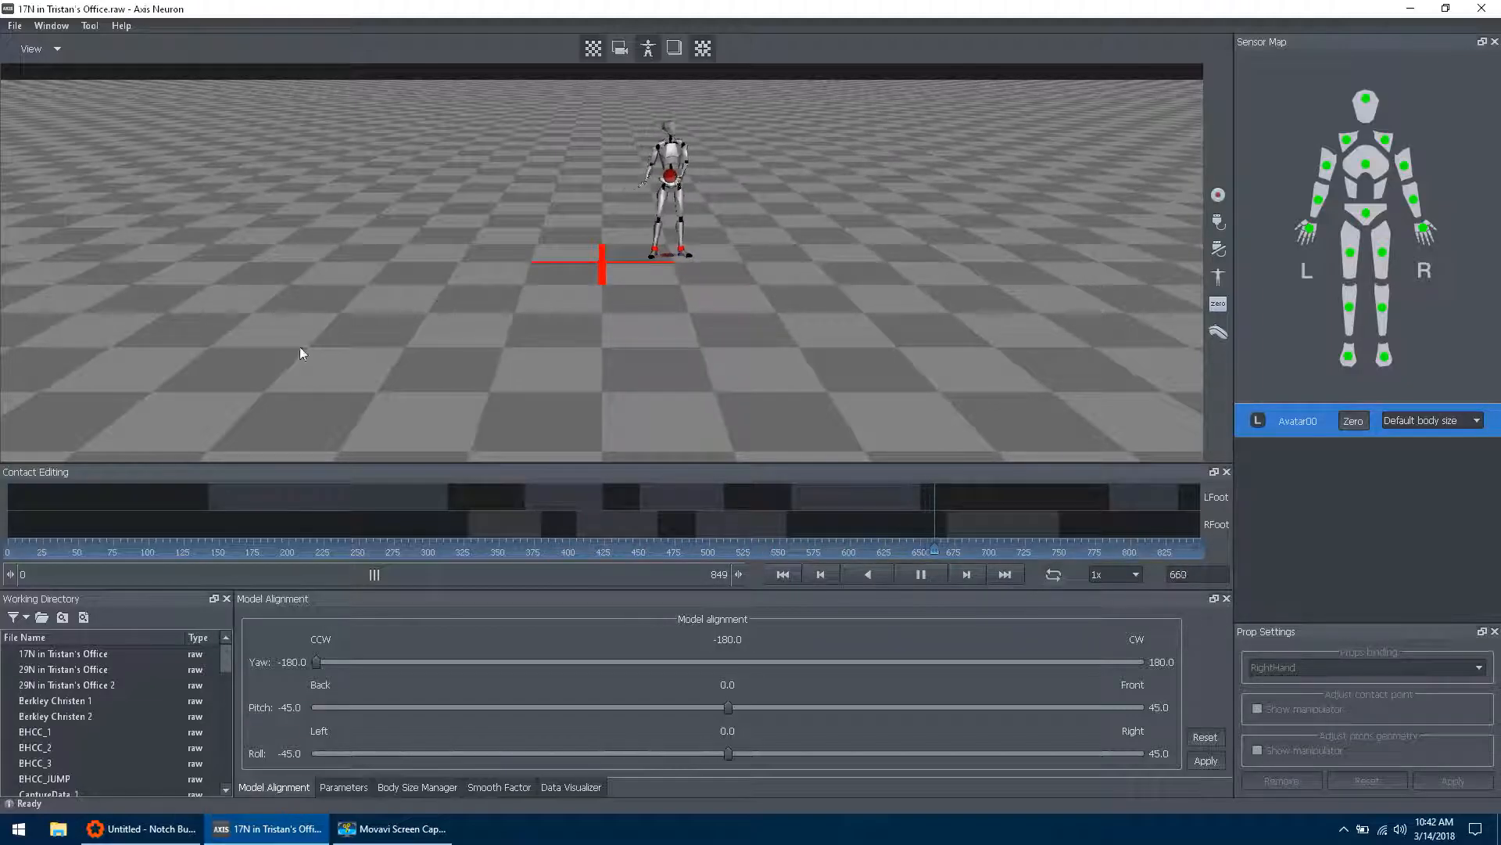
Step: Switch to Notch Builder and import NeuronRobot_SingleMesh as an FBX scene with the default import options
left_click(117, 829)
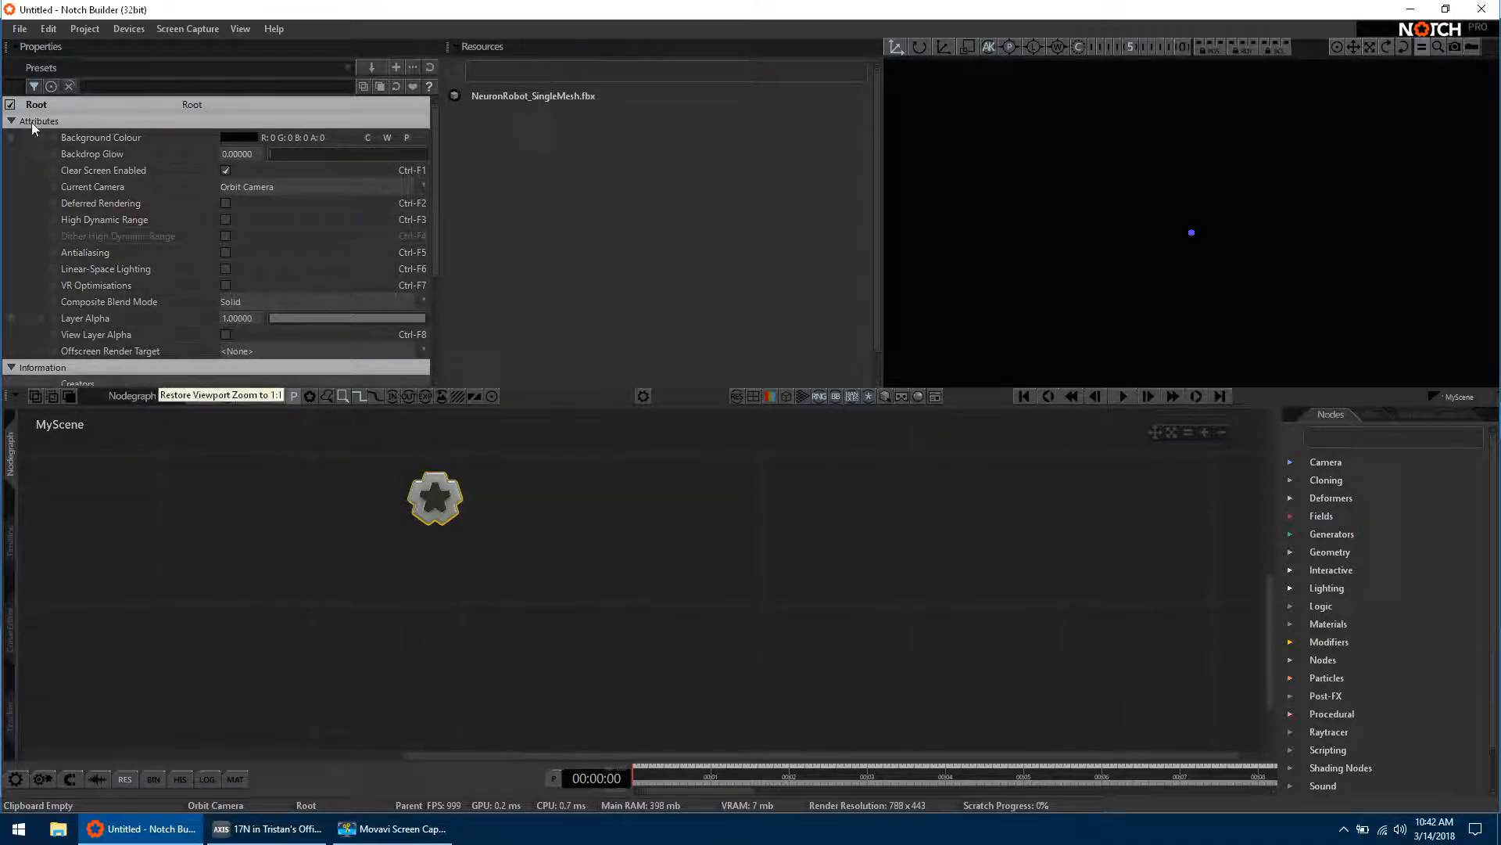
left_click(16, 29)
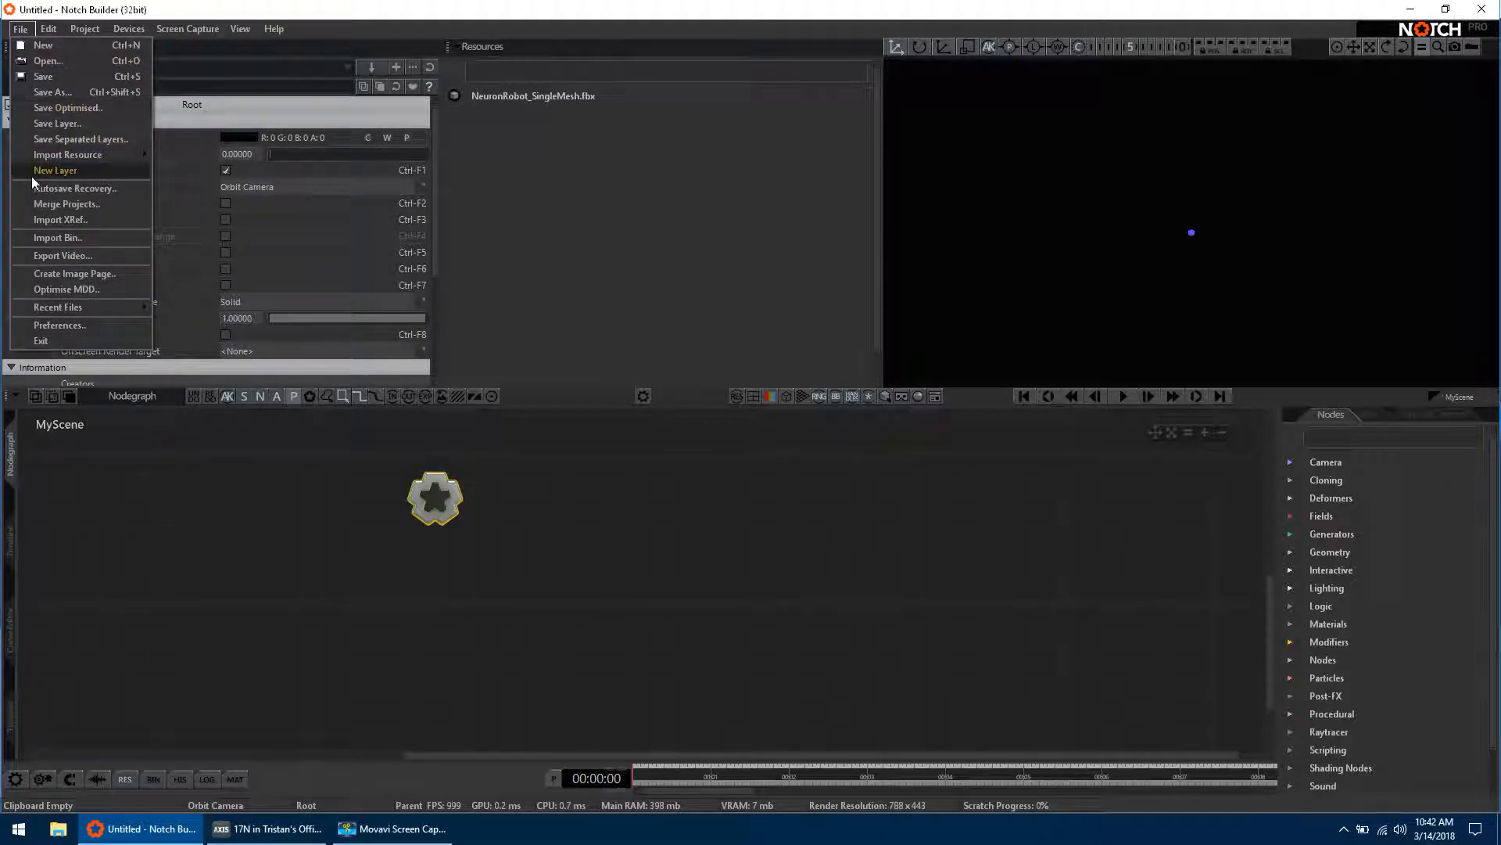
mouse_move(61, 160)
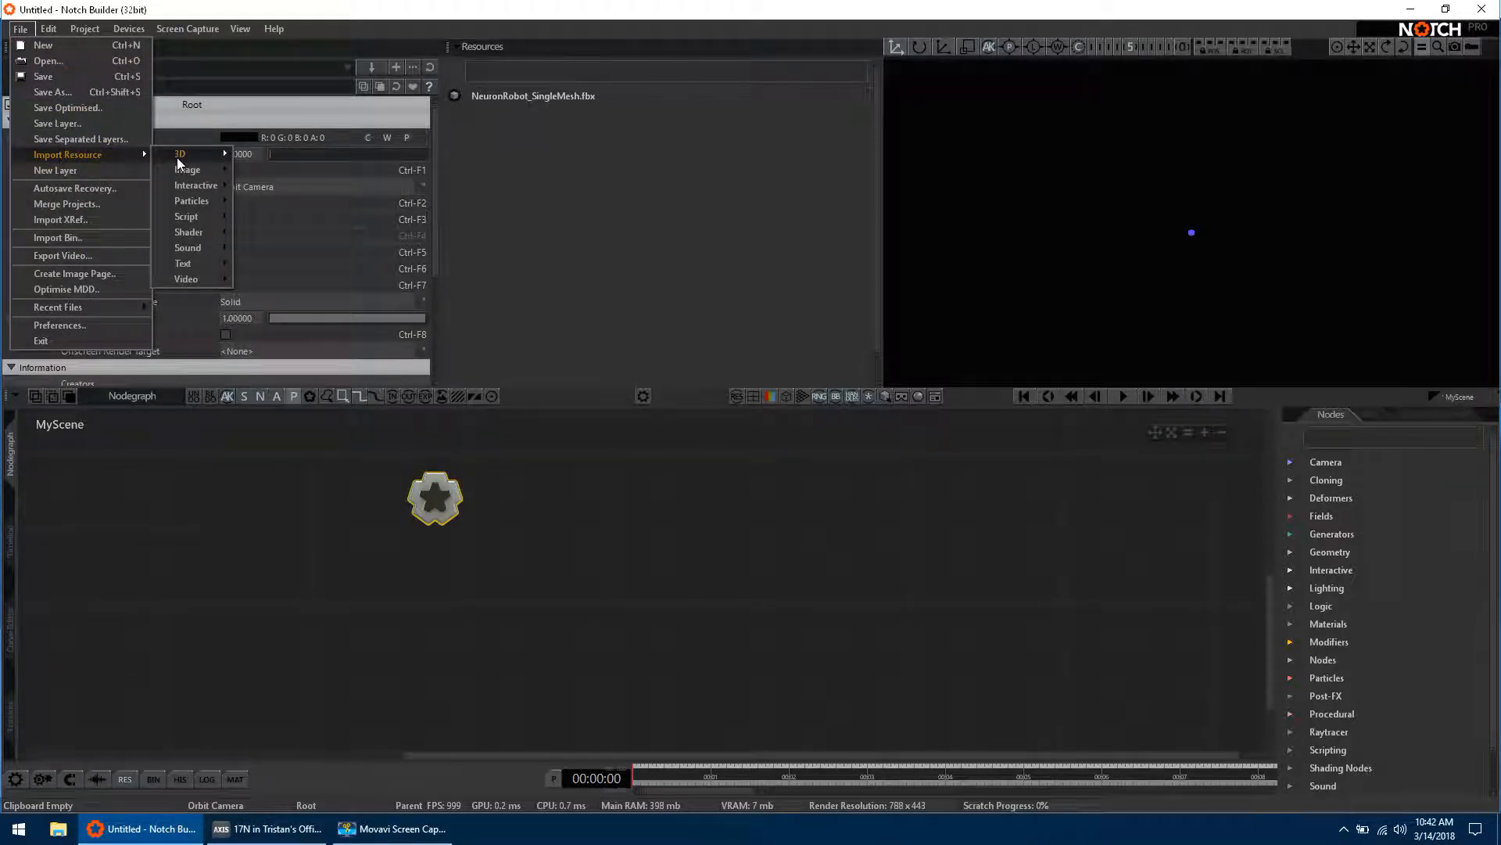
mouse_move(176, 157)
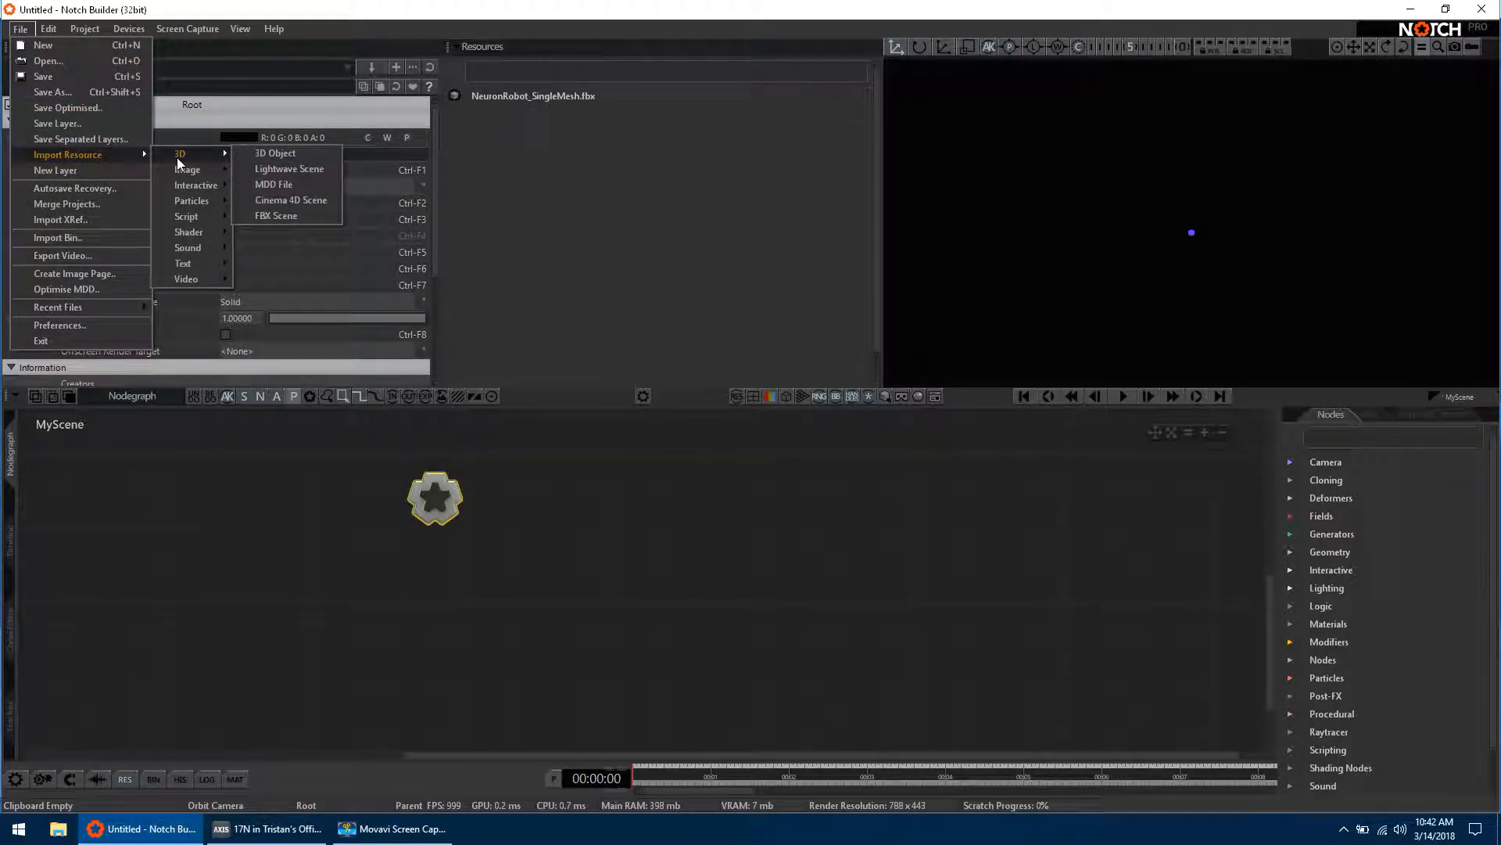
left_click(280, 219)
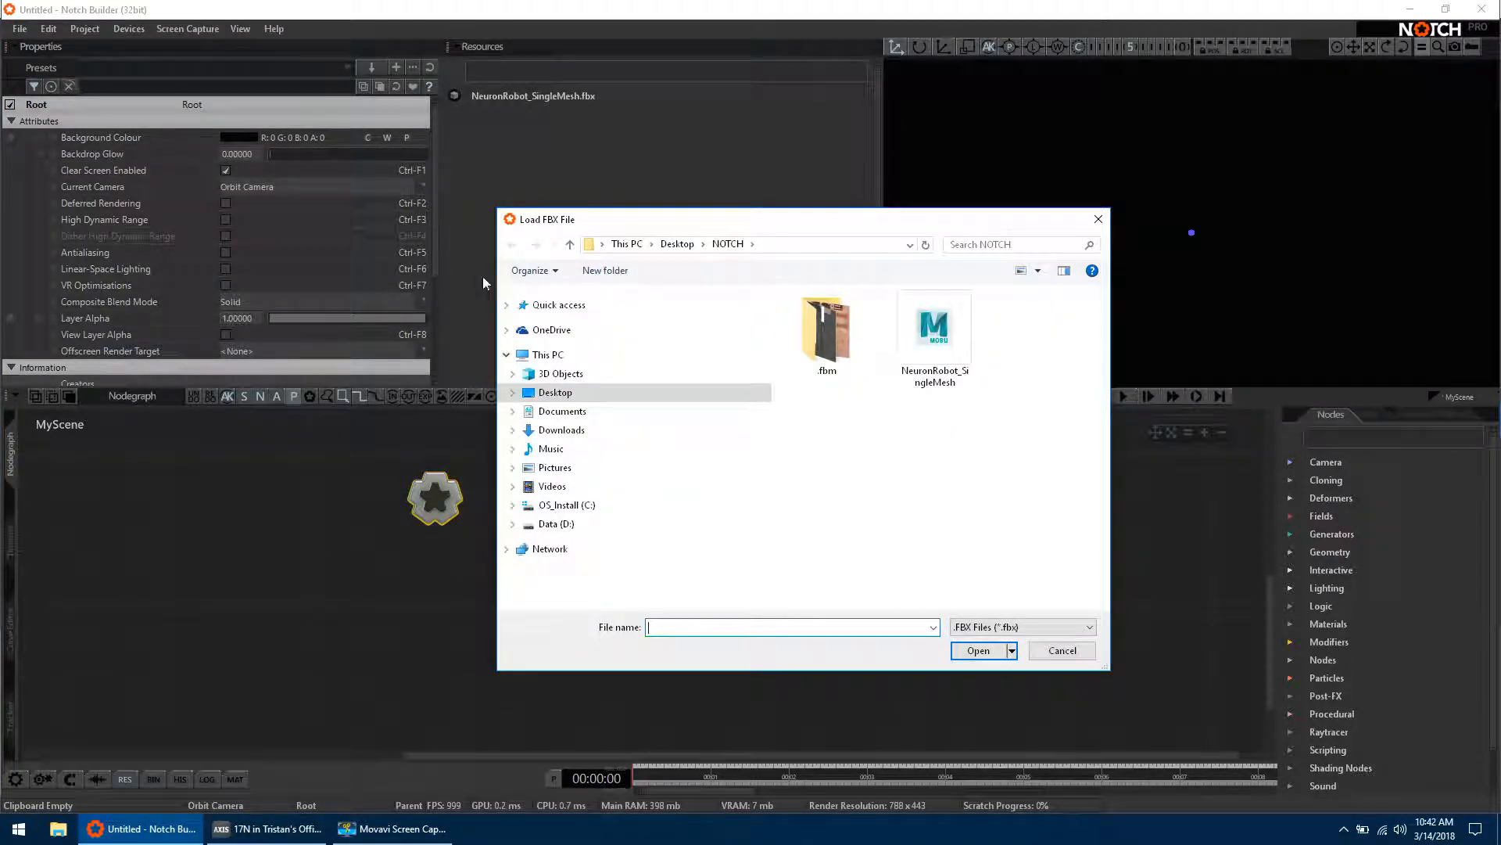
left_click(929, 381)
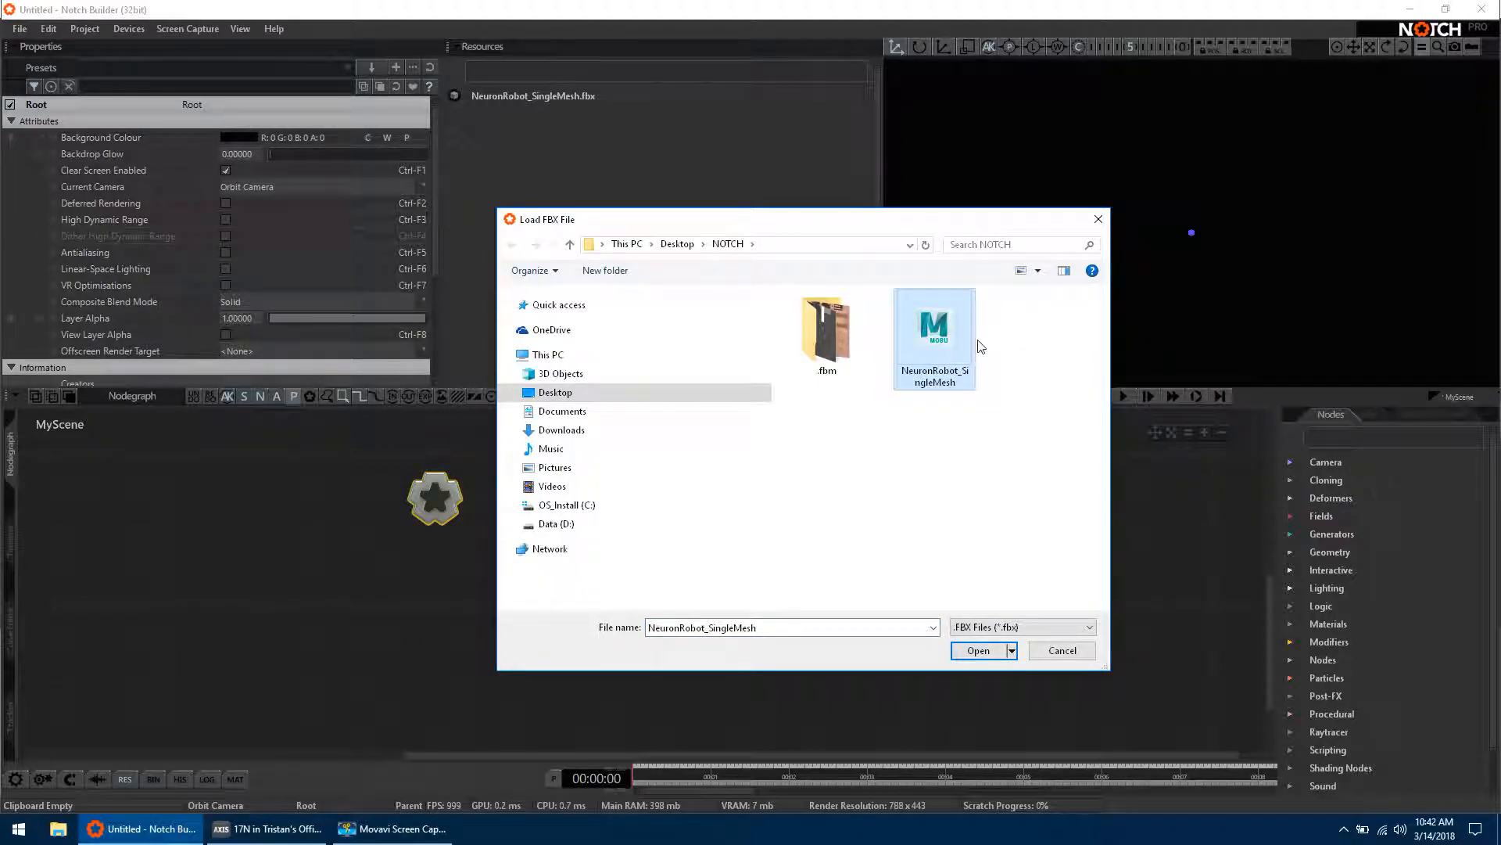
left_click(974, 650)
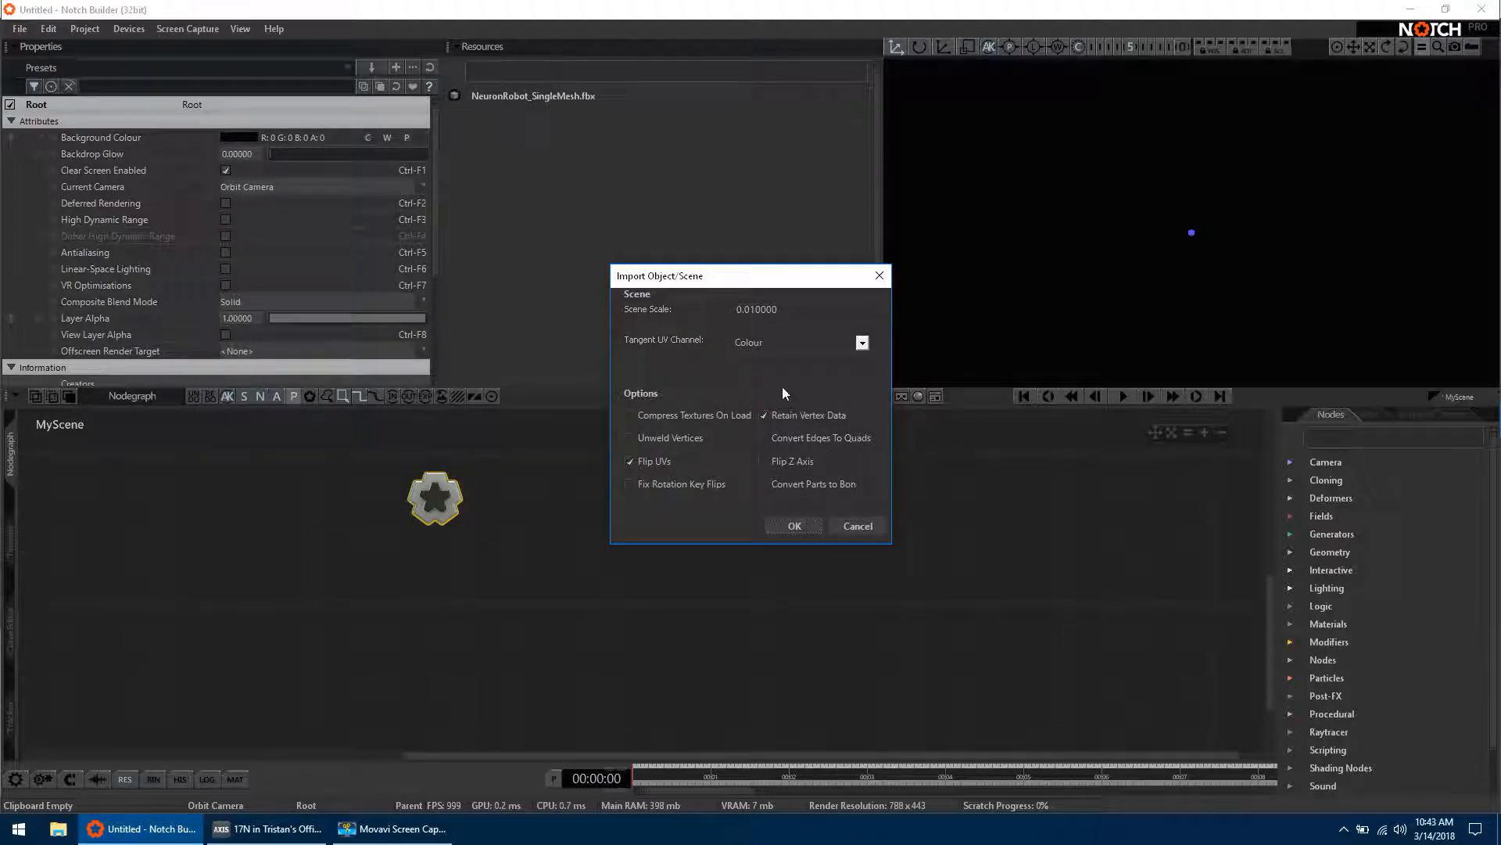
left_click(794, 529)
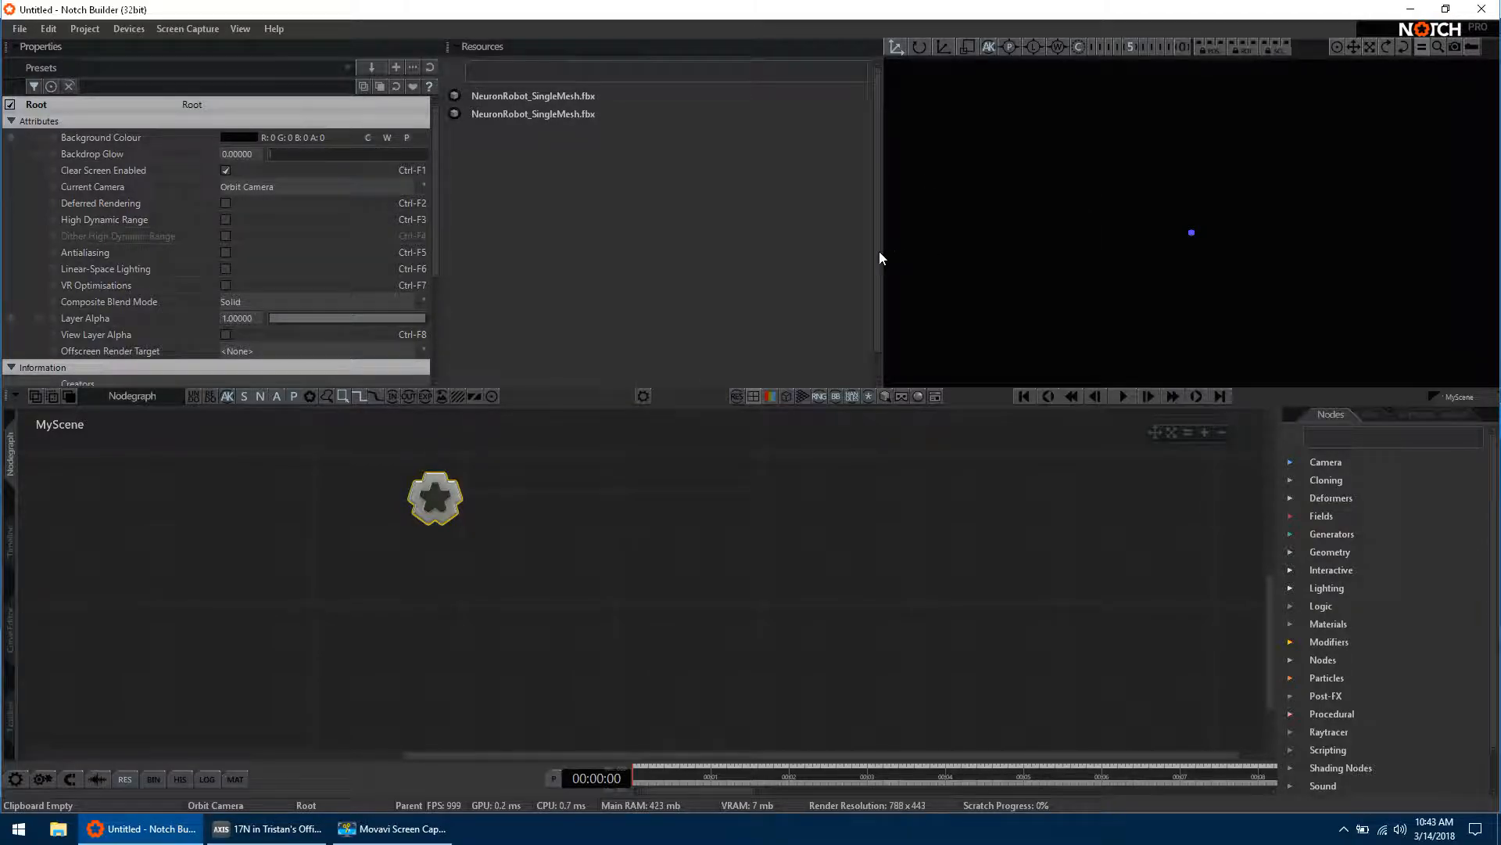
Step: Add the newly imported NeuronRobot_SingleMesh.fbx scene to the nodegraph and connect it to the Root node
left_click_drag(518, 116, 713, 548)
left_click_drag(714, 483, 672, 524)
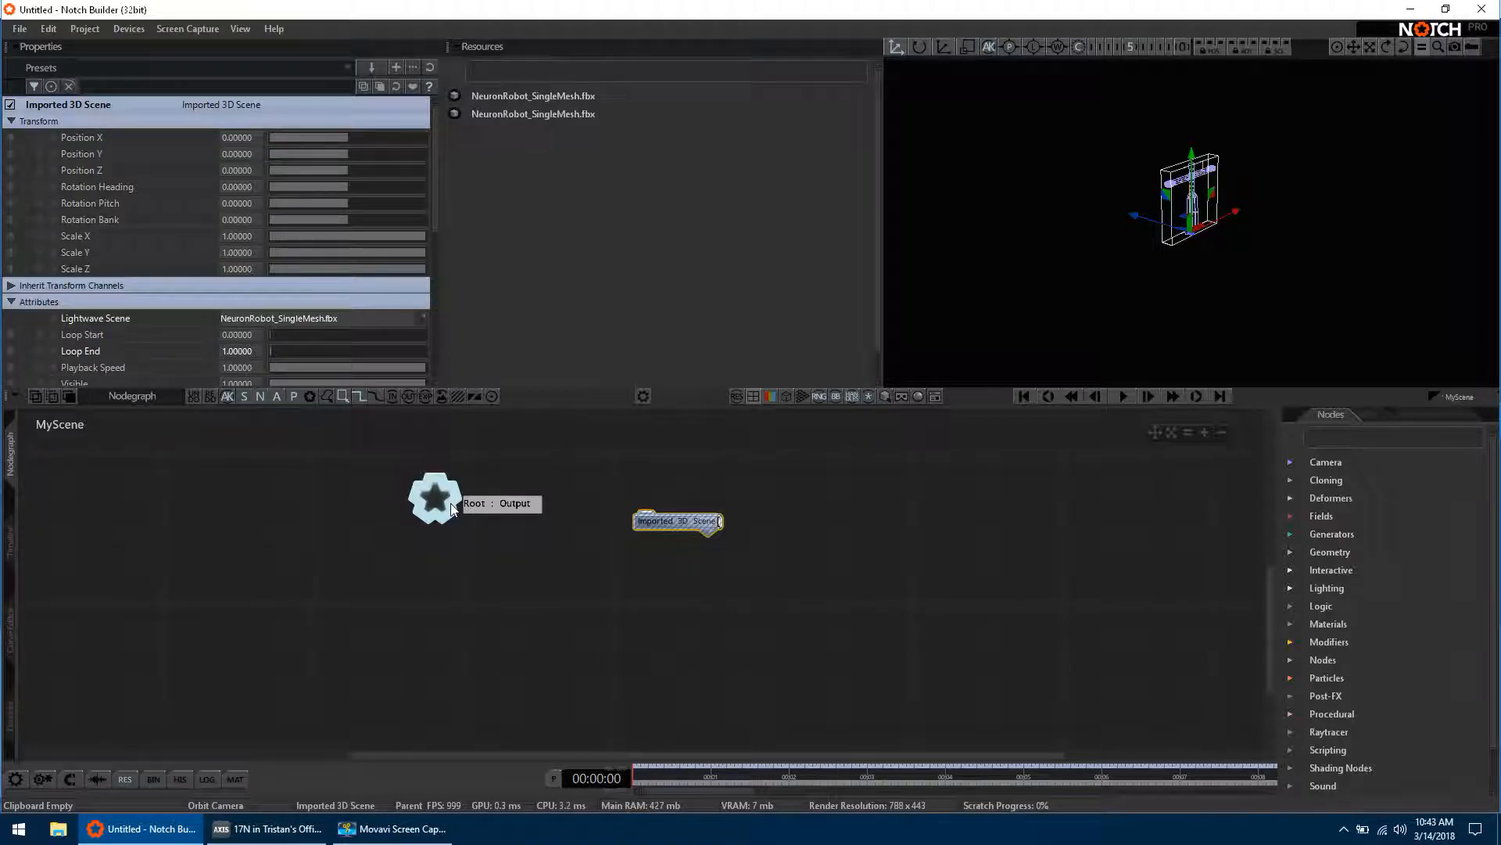
left_click_drag(503, 482, 760, 507)
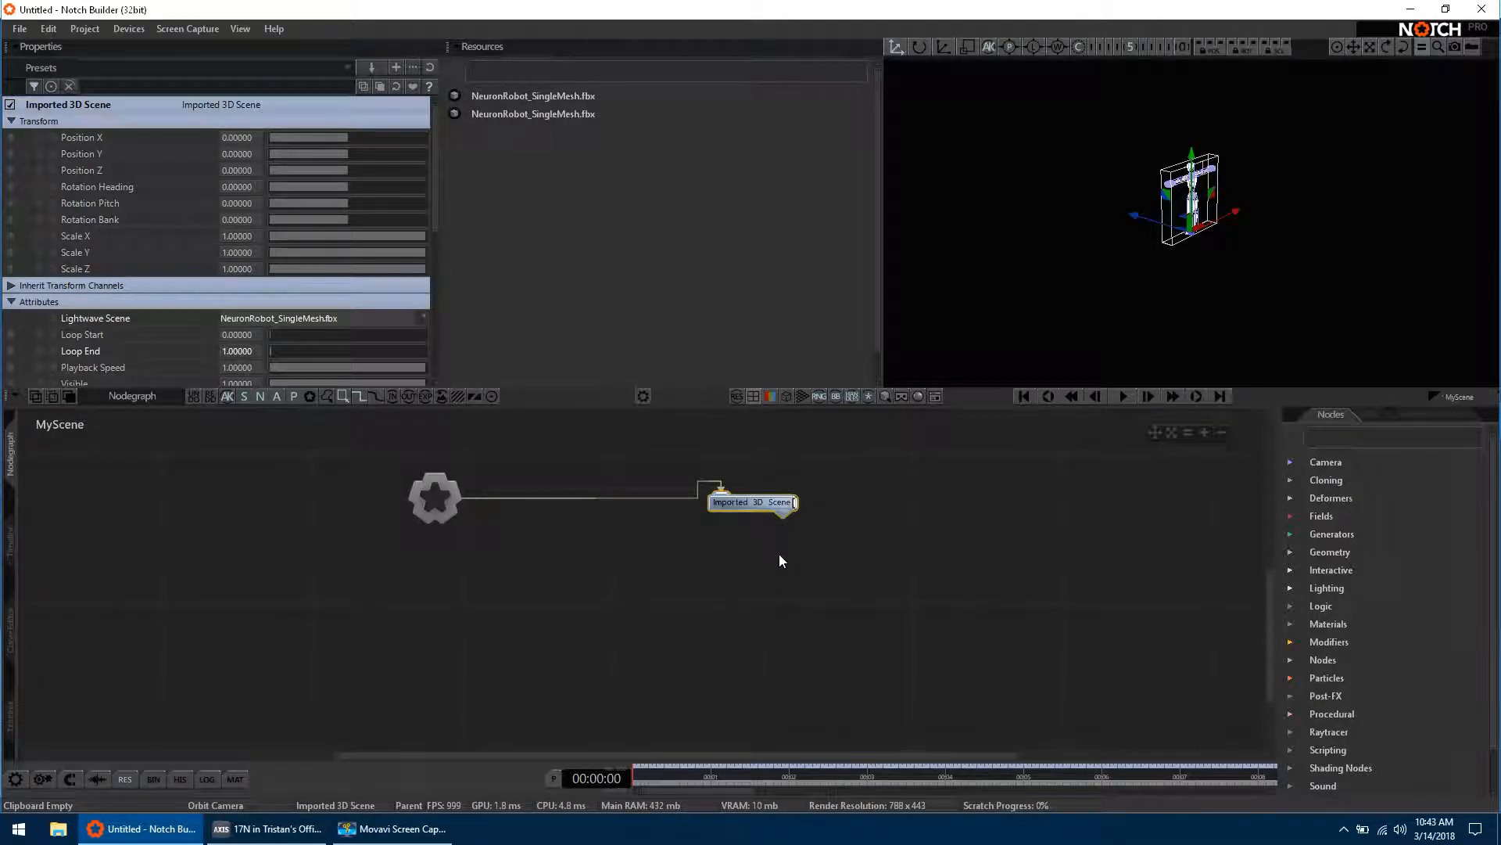
Step: Expand the Imported 3D Scene node and examine its robot bone hierarchy and the NeuronRobot_Mesh node
left_click(783, 518)
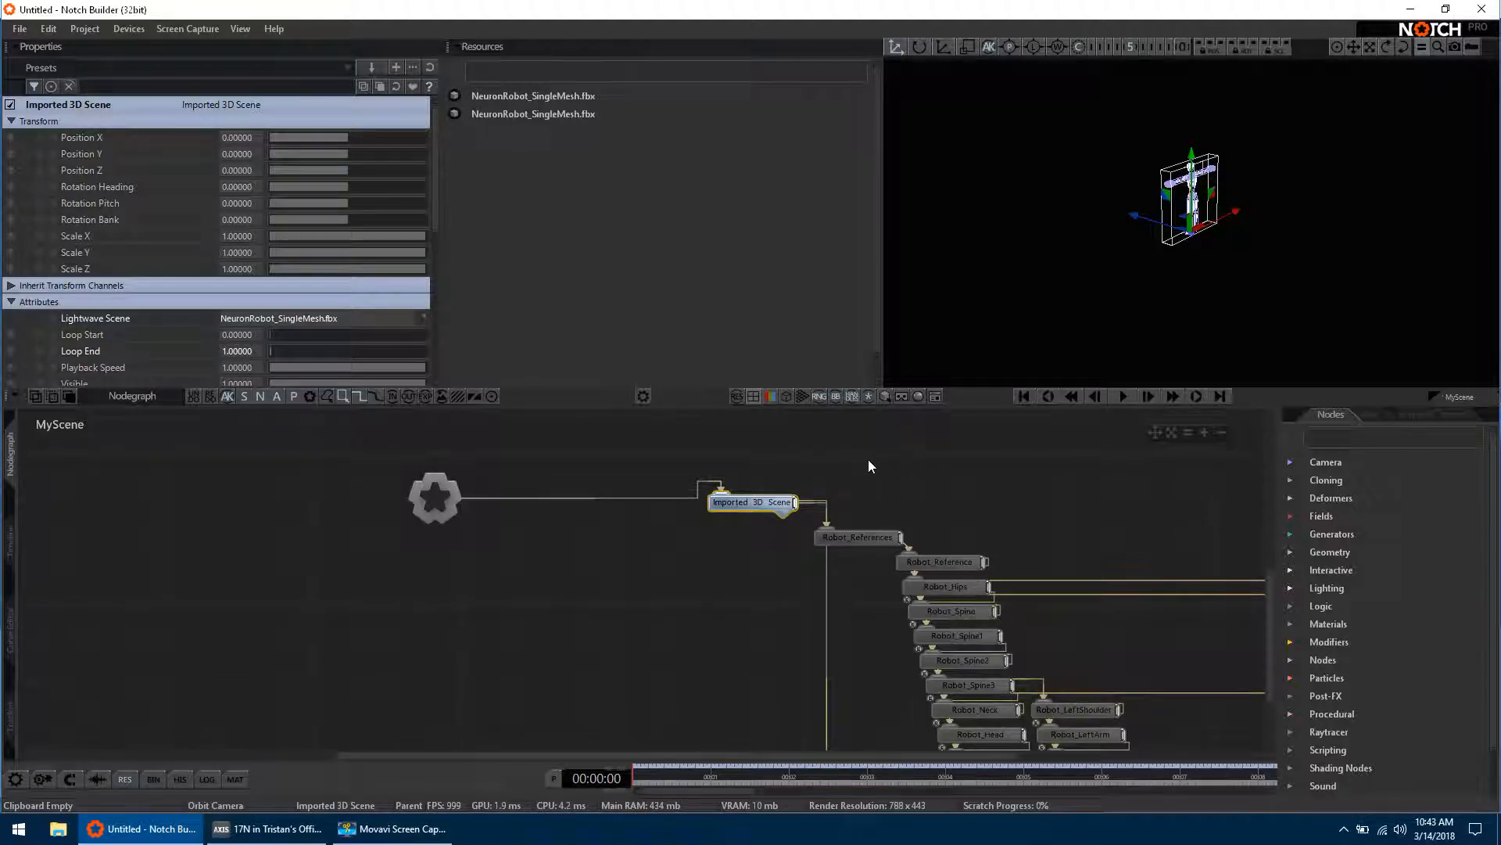
mouse_move(1053, 473)
middle_mouse_down()
mouse_move(855, 425)
mouse_move(738, 460)
middle_mouse_up()
mouse_move(937, 603)
middle_mouse_down()
mouse_move(706, 543)
mouse_move(626, 499)
mouse_move(511, 468)
middle_mouse_up()
middle_click_drag(1062, 475, 627, 472)
mouse_move(706, 539)
middle_mouse_down()
mouse_move(623, 607)
mouse_move(1187, 496)
middle_mouse_up()
mouse_move(703, 539)
middle_mouse_down()
mouse_move(825, 554)
mouse_move(786, 510)
mouse_move(902, 513)
middle_mouse_up()
middle_click_drag(493, 521, 602, 492)
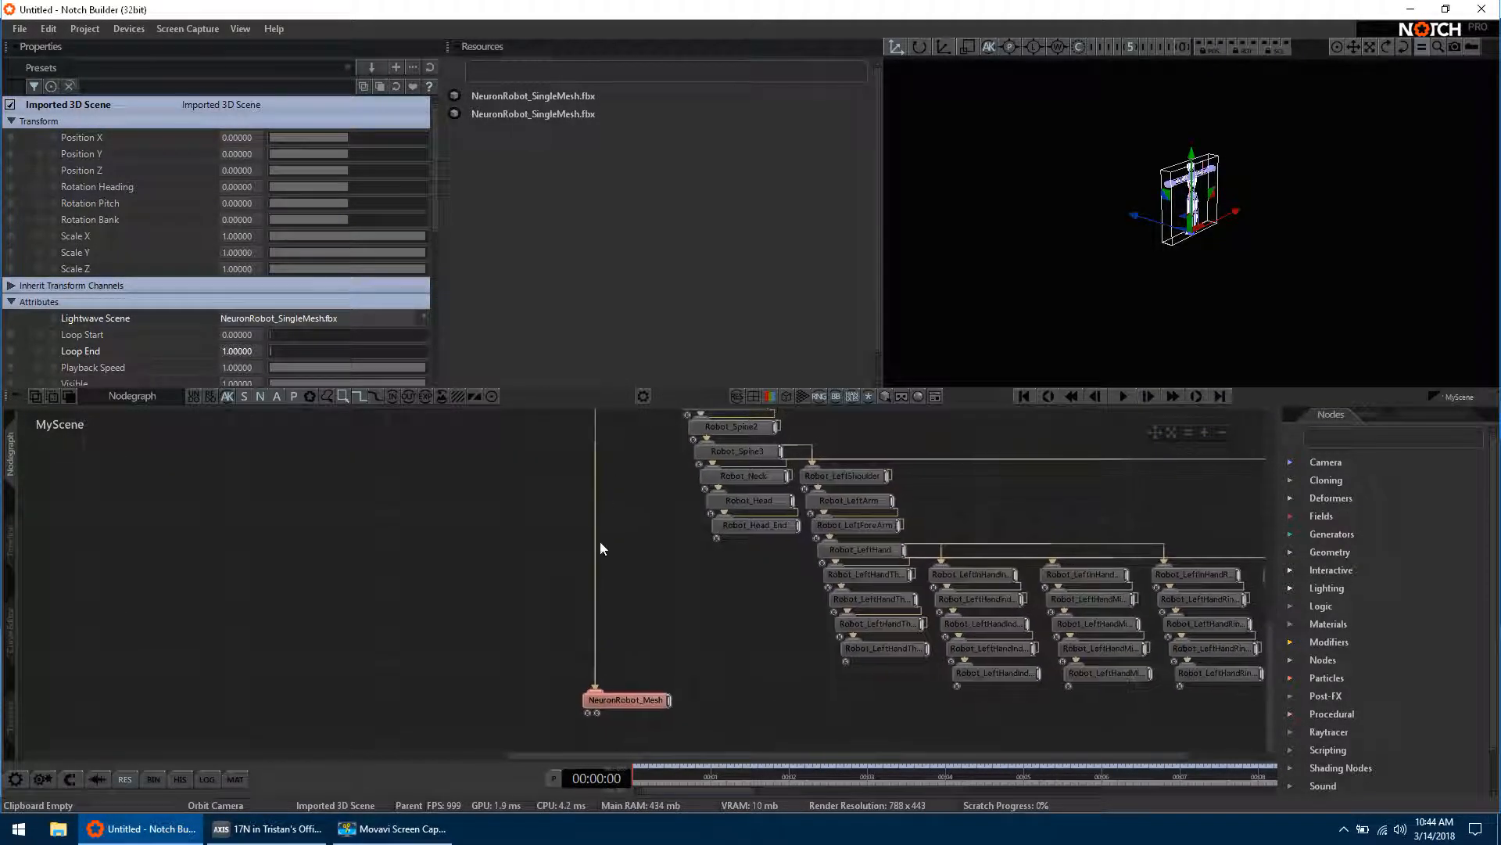
middle_click_drag(684, 643, 636, 791)
middle_click_drag(638, 616, 934, 732)
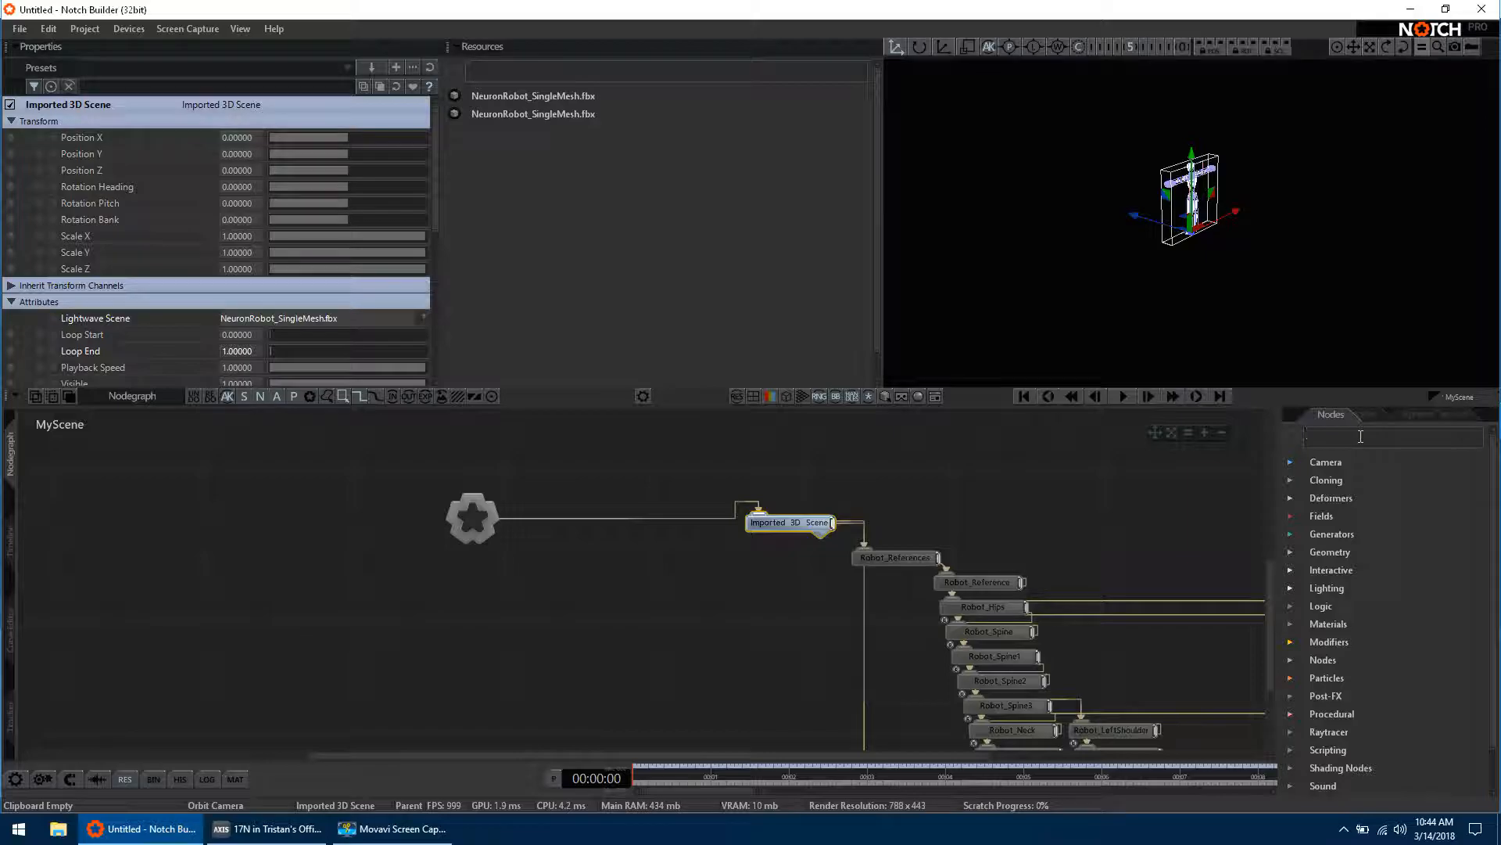
Step: Add a Perception Neuron Mocap Skeleton node below the imported scene and connect it to the Root node
type("Per")
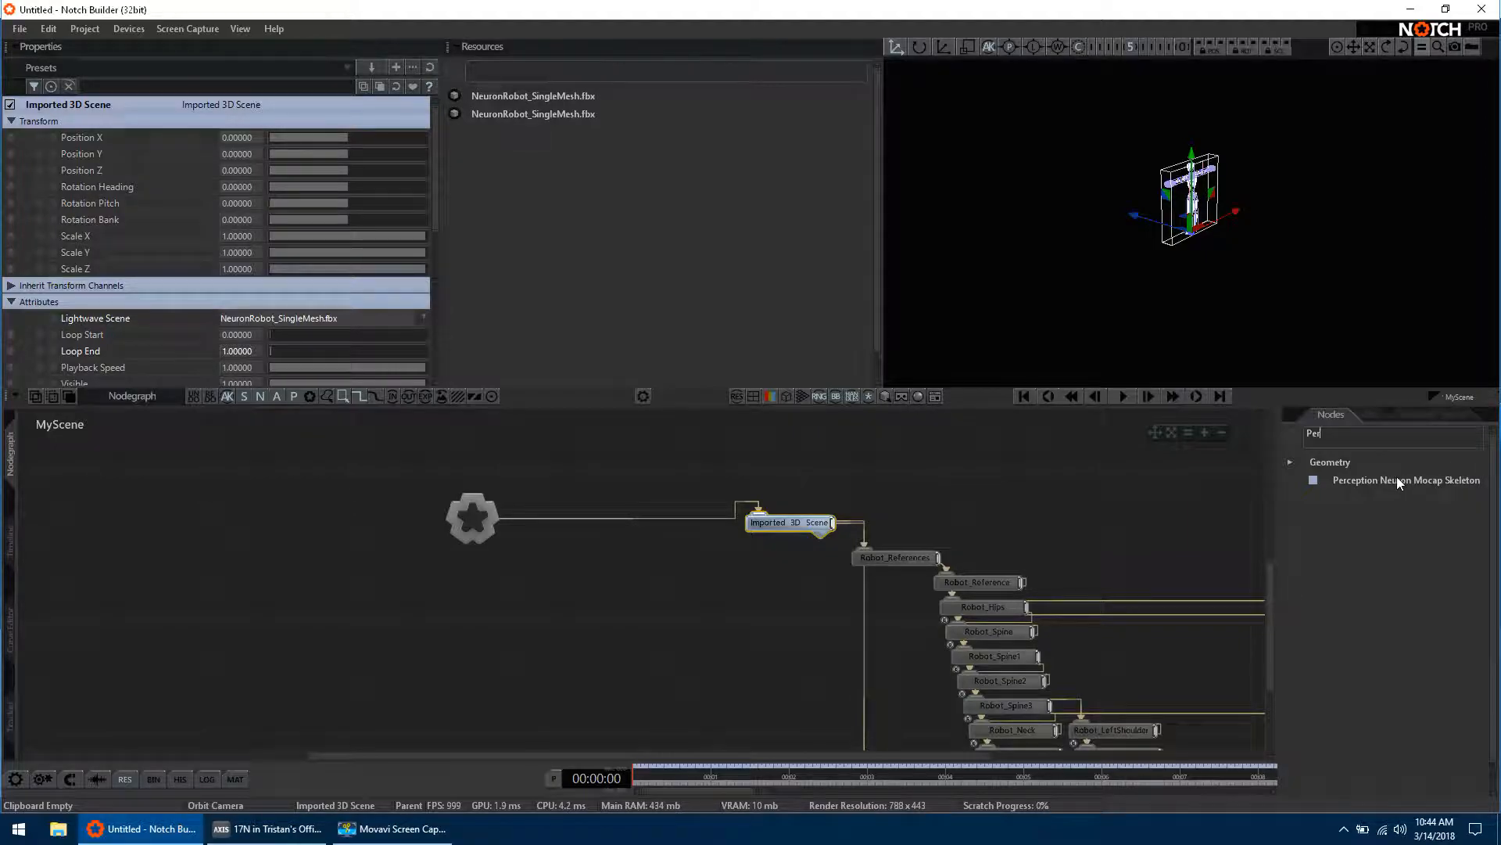
left_click_drag(1396, 479, 626, 616)
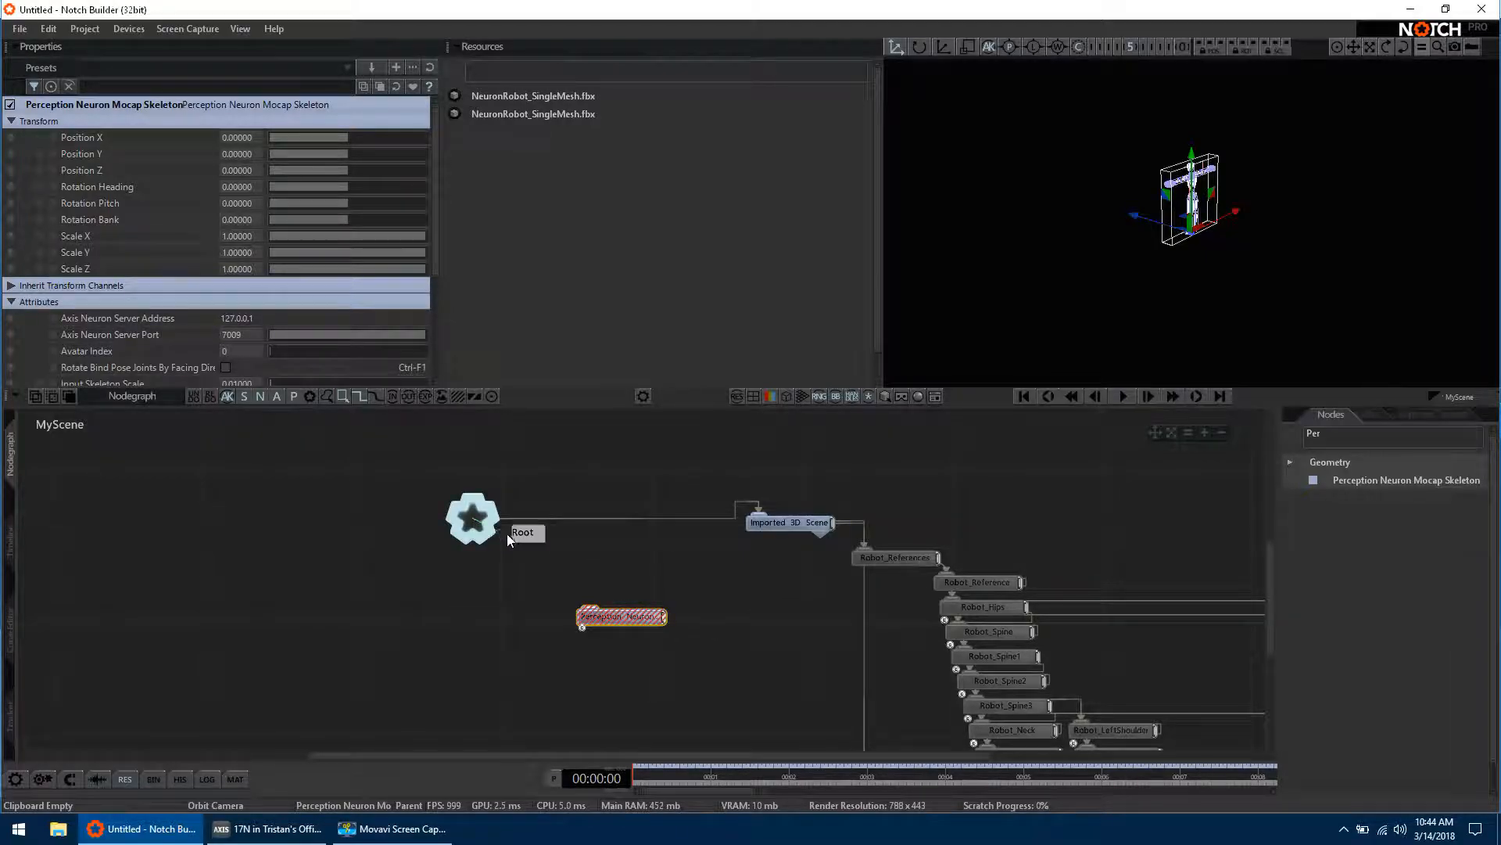
left_click_drag(575, 591, 594, 616)
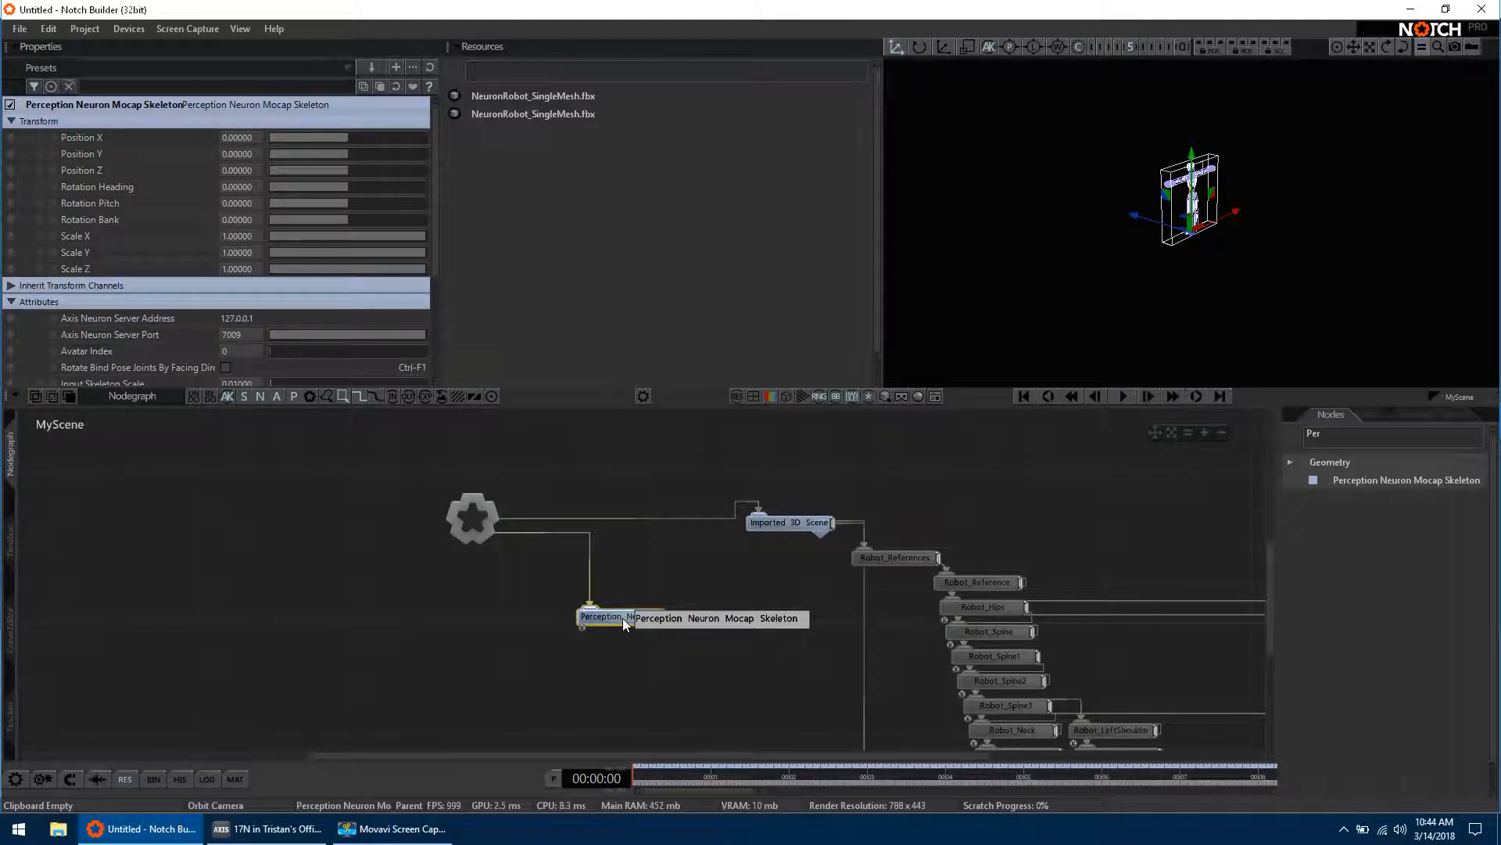
left_click_drag(622, 618, 677, 618)
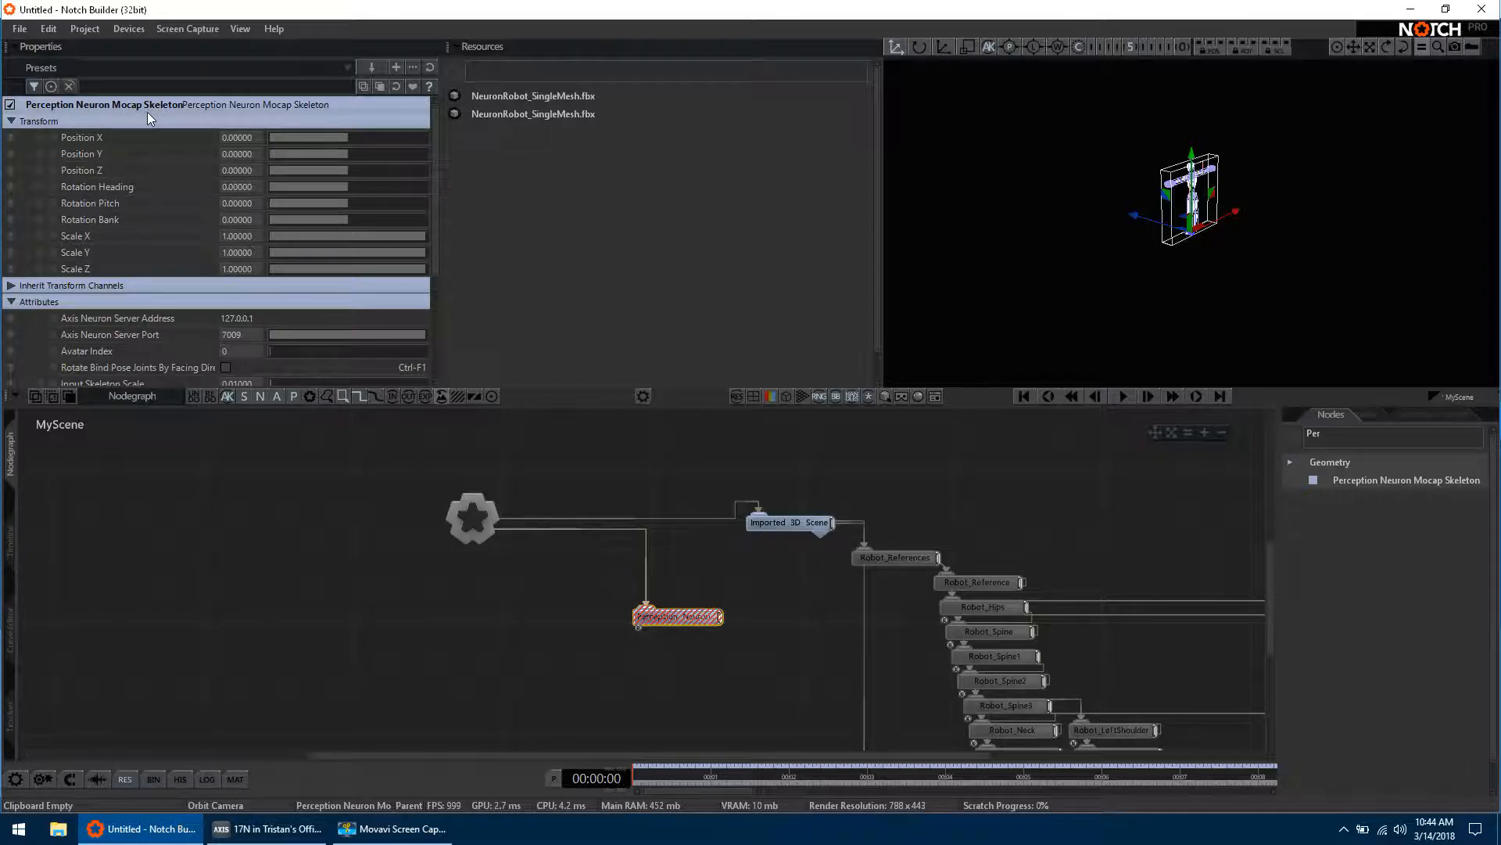
Step: Set the Axis Neuron Server Port of the Perception Neuron Mocap Skeleton node to 7001
scroll(284, 172, "down", 3)
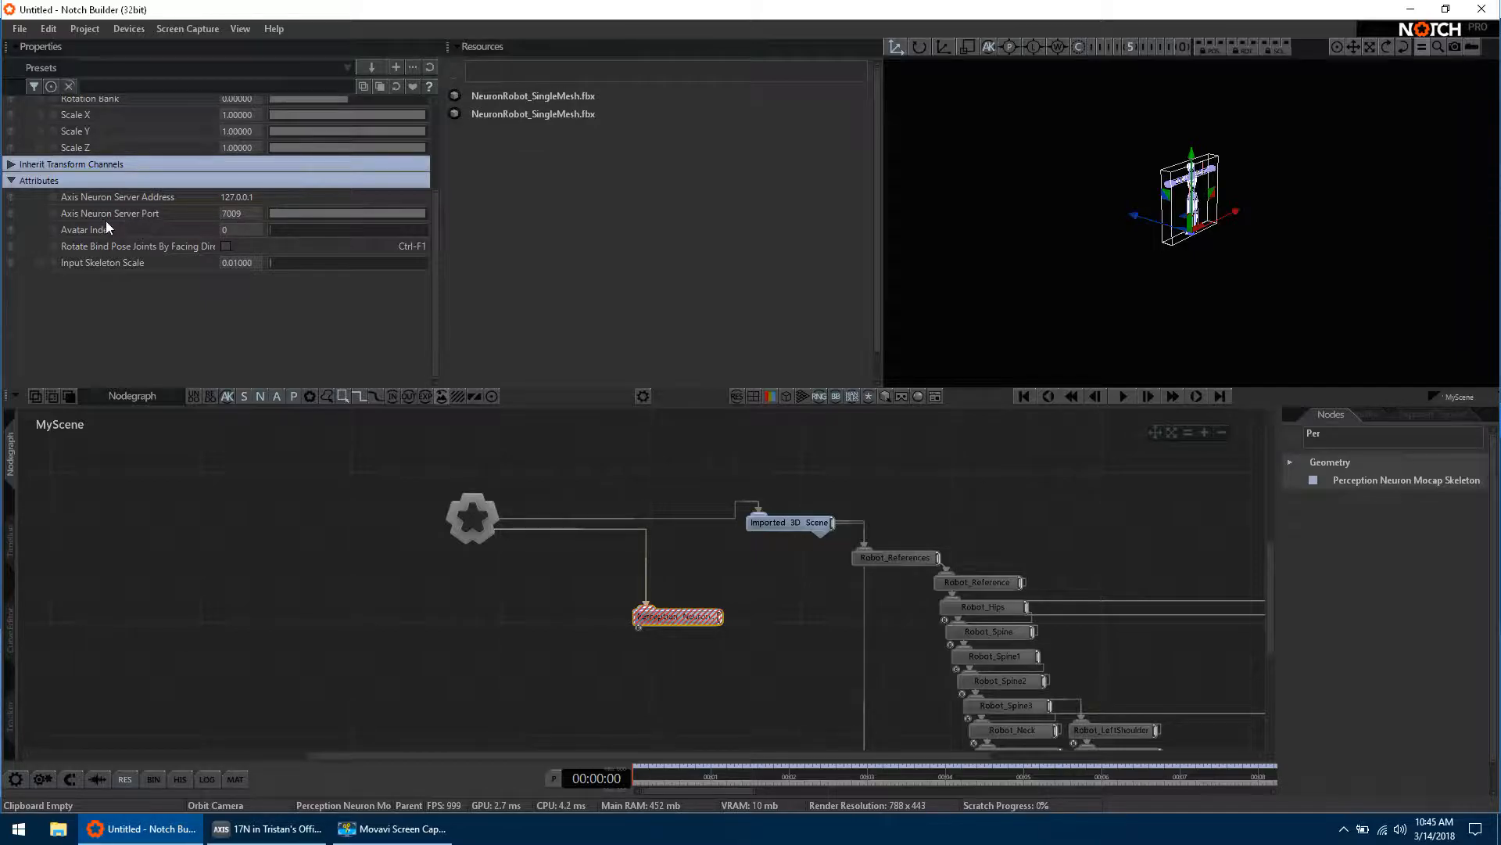
double_click(232, 218)
type("70")
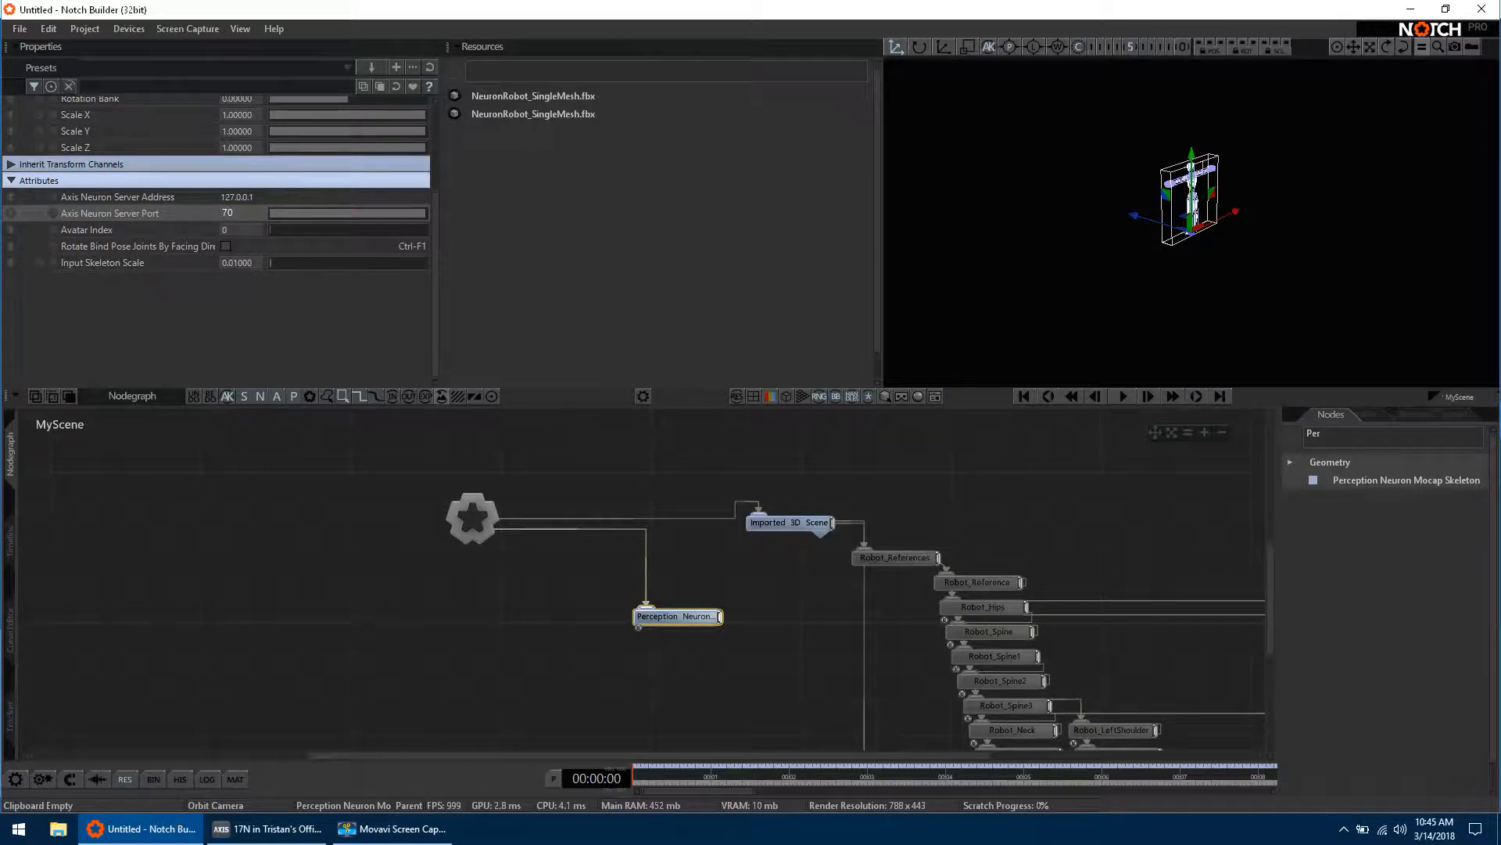
type("01")
key("Return")
left_click(230, 458)
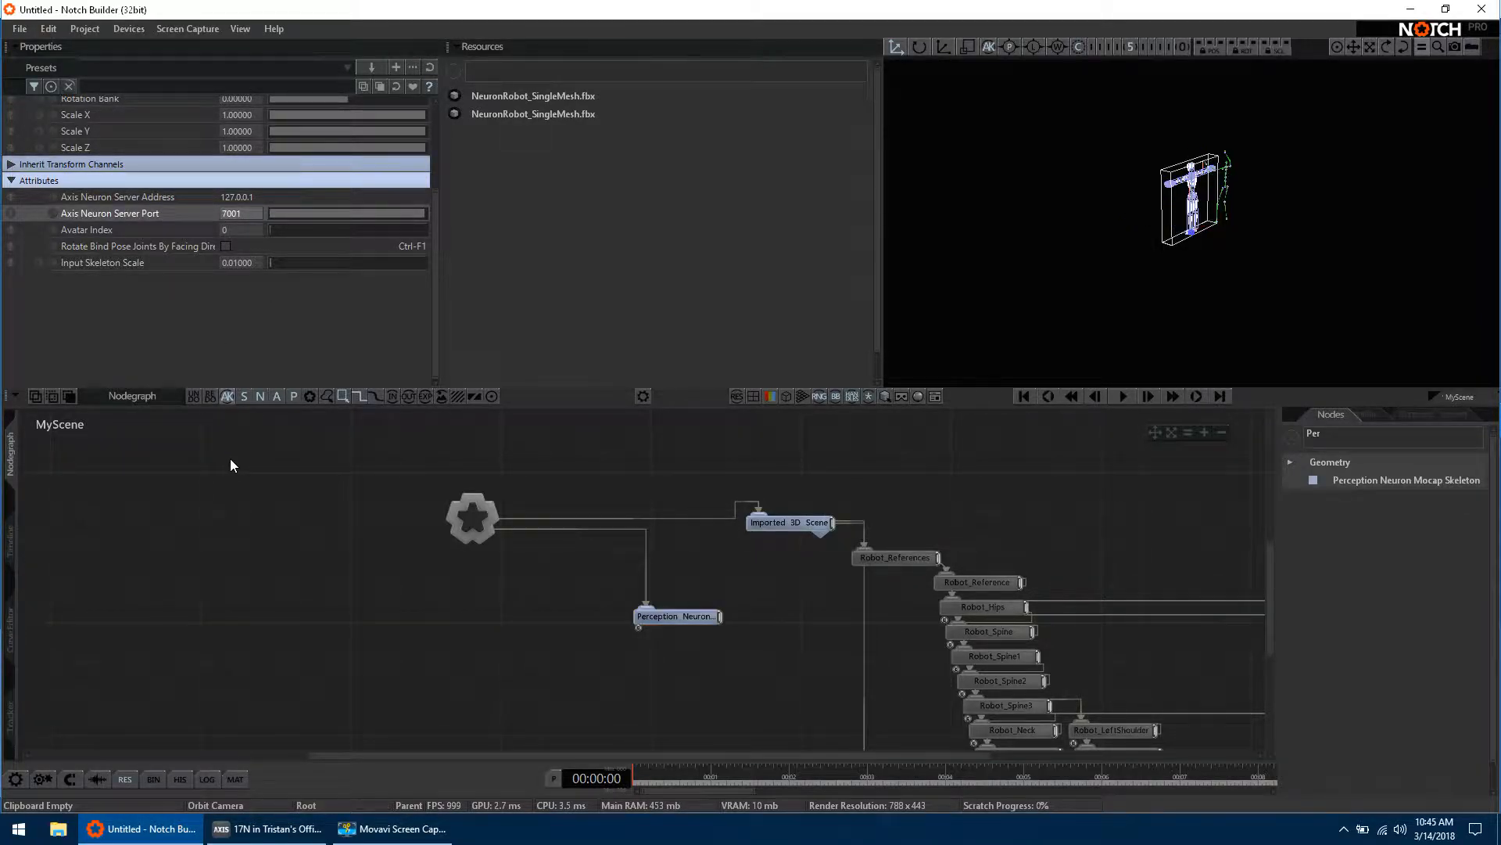
Step: Inspect the robot and the mocap skeleton up close in the viewport and briefly preview the scene's playback
left_click(674, 611)
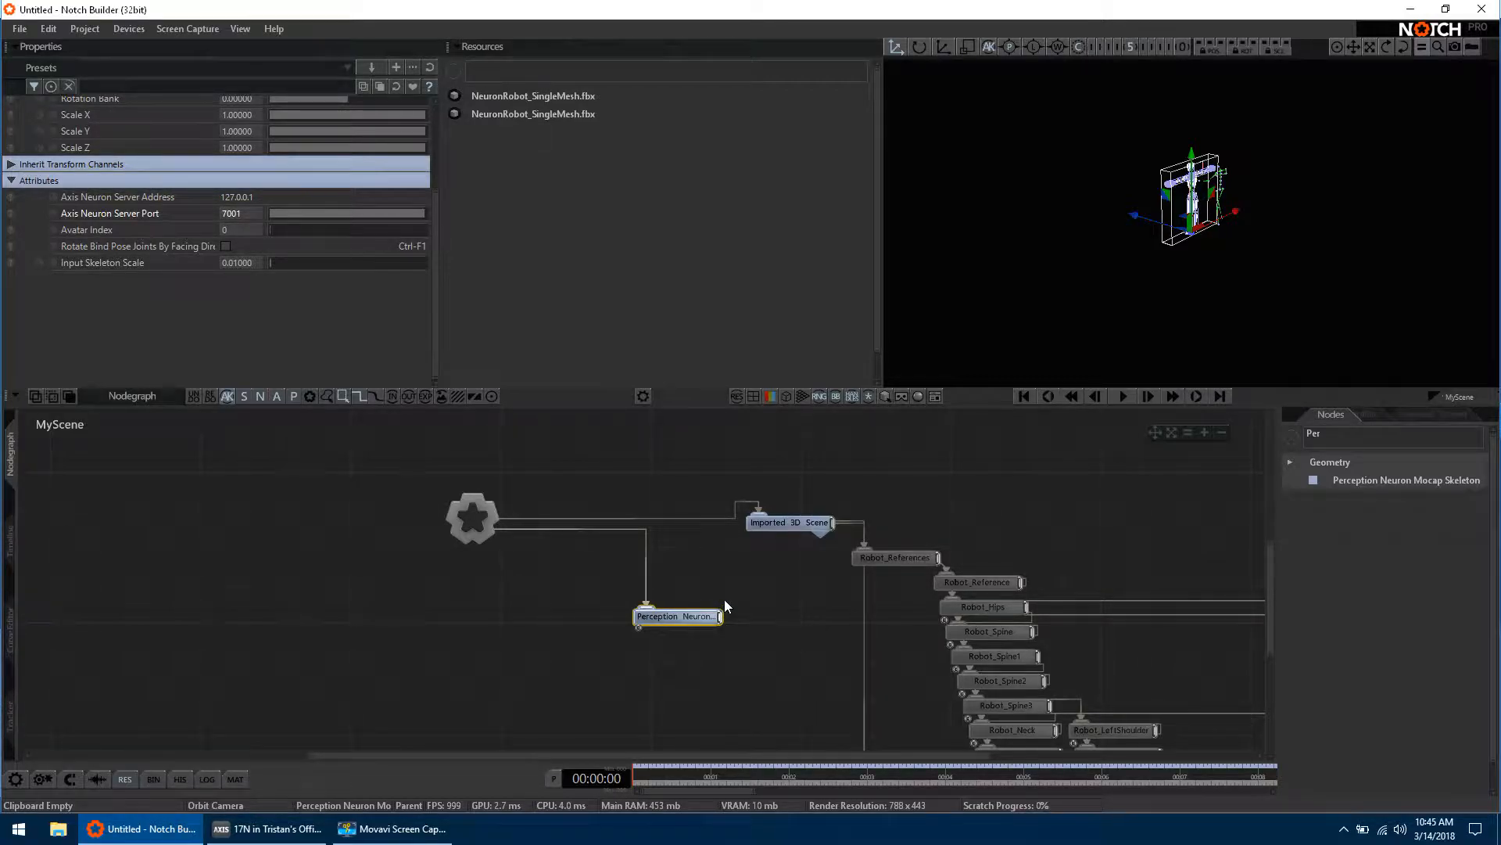
middle_click_drag(789, 598, 628, 551)
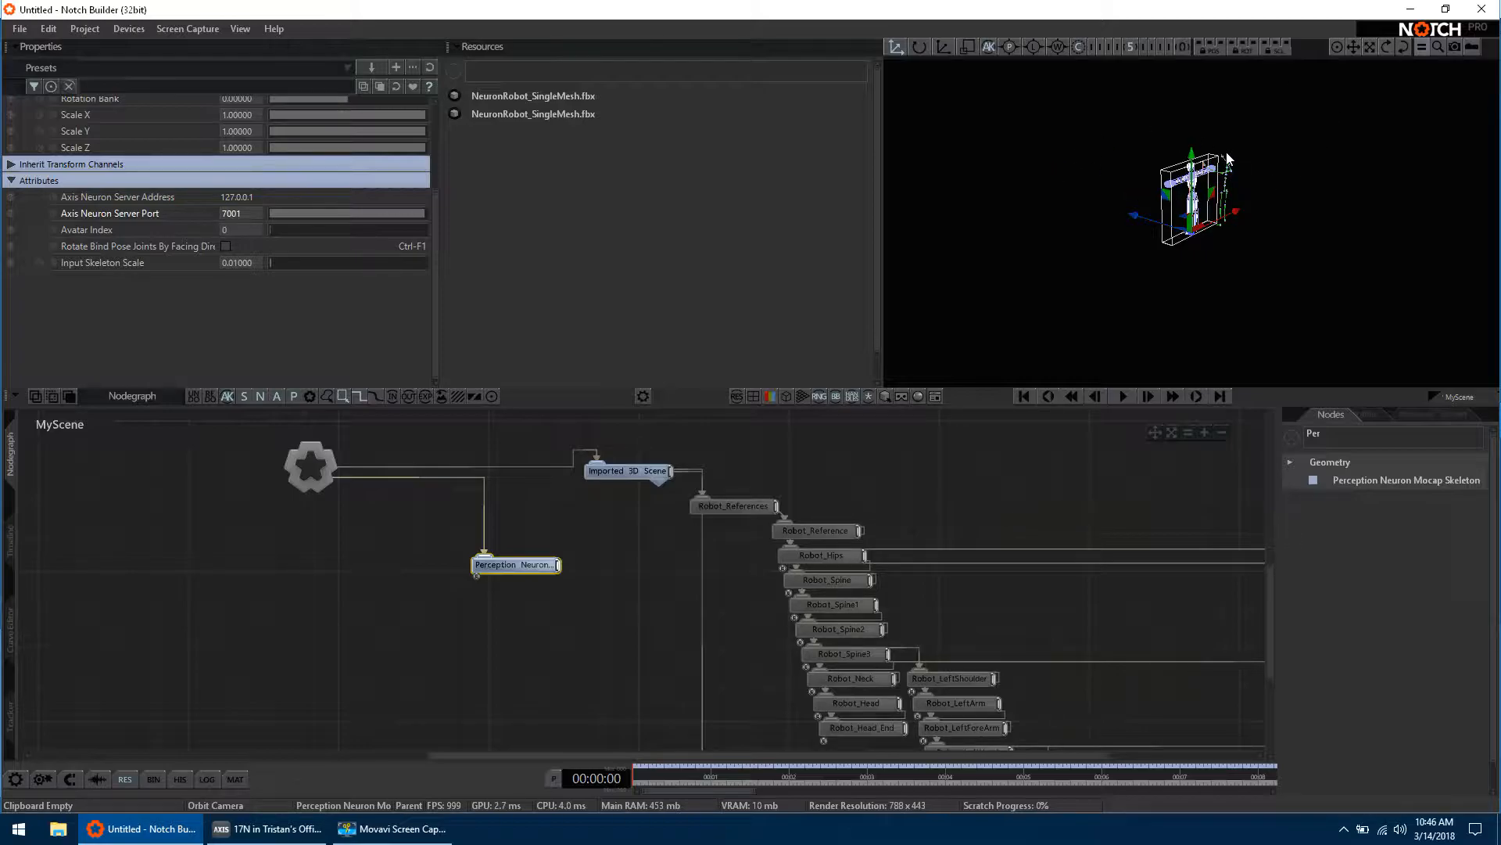
right_click_drag(1049, 236, 1021, 312)
right_click_drag(1008, 255, 1004, 285)
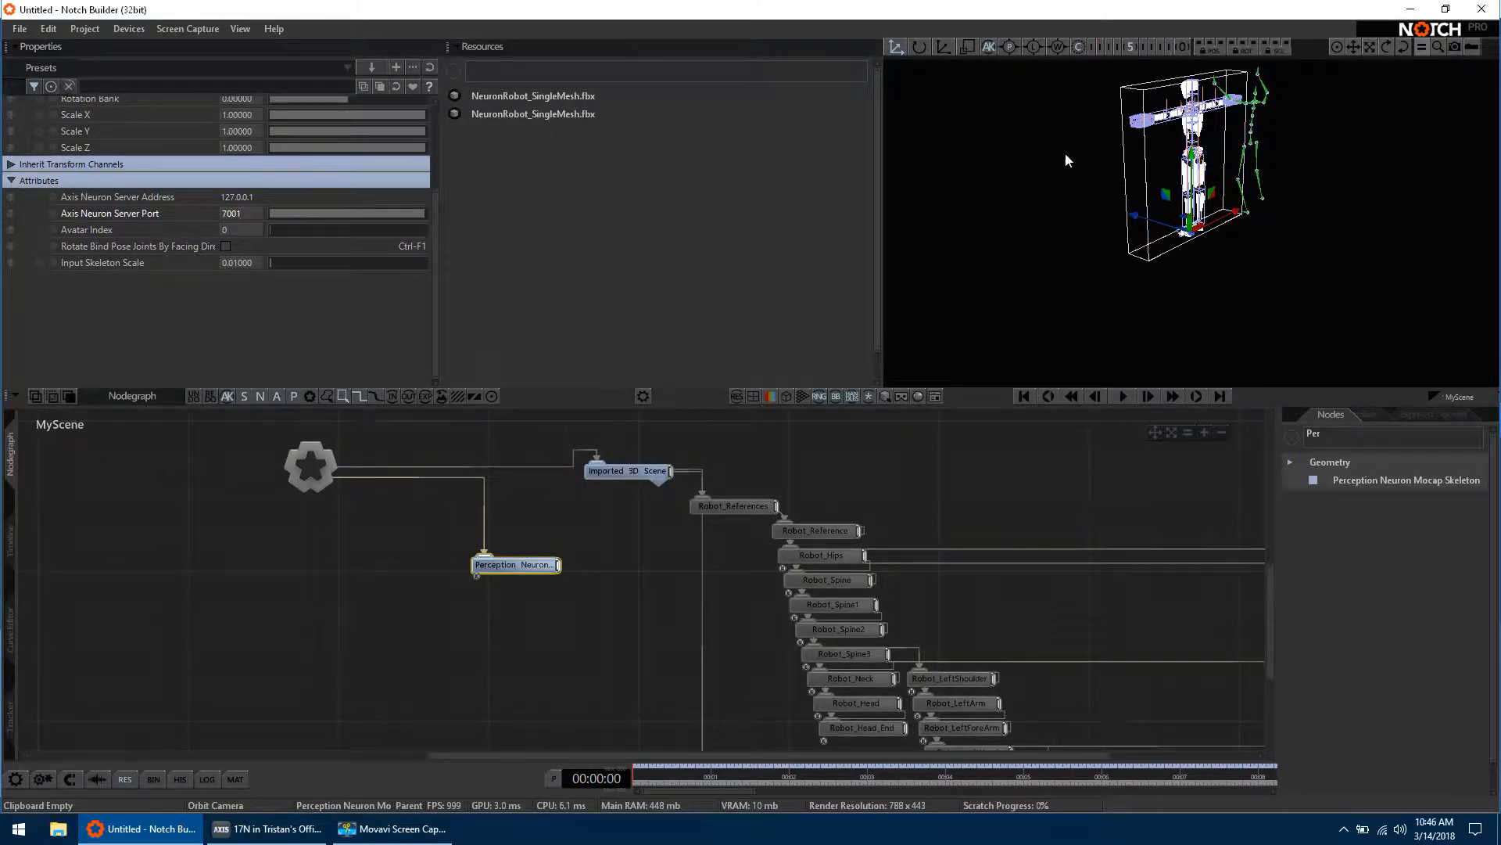
left_click(1121, 395)
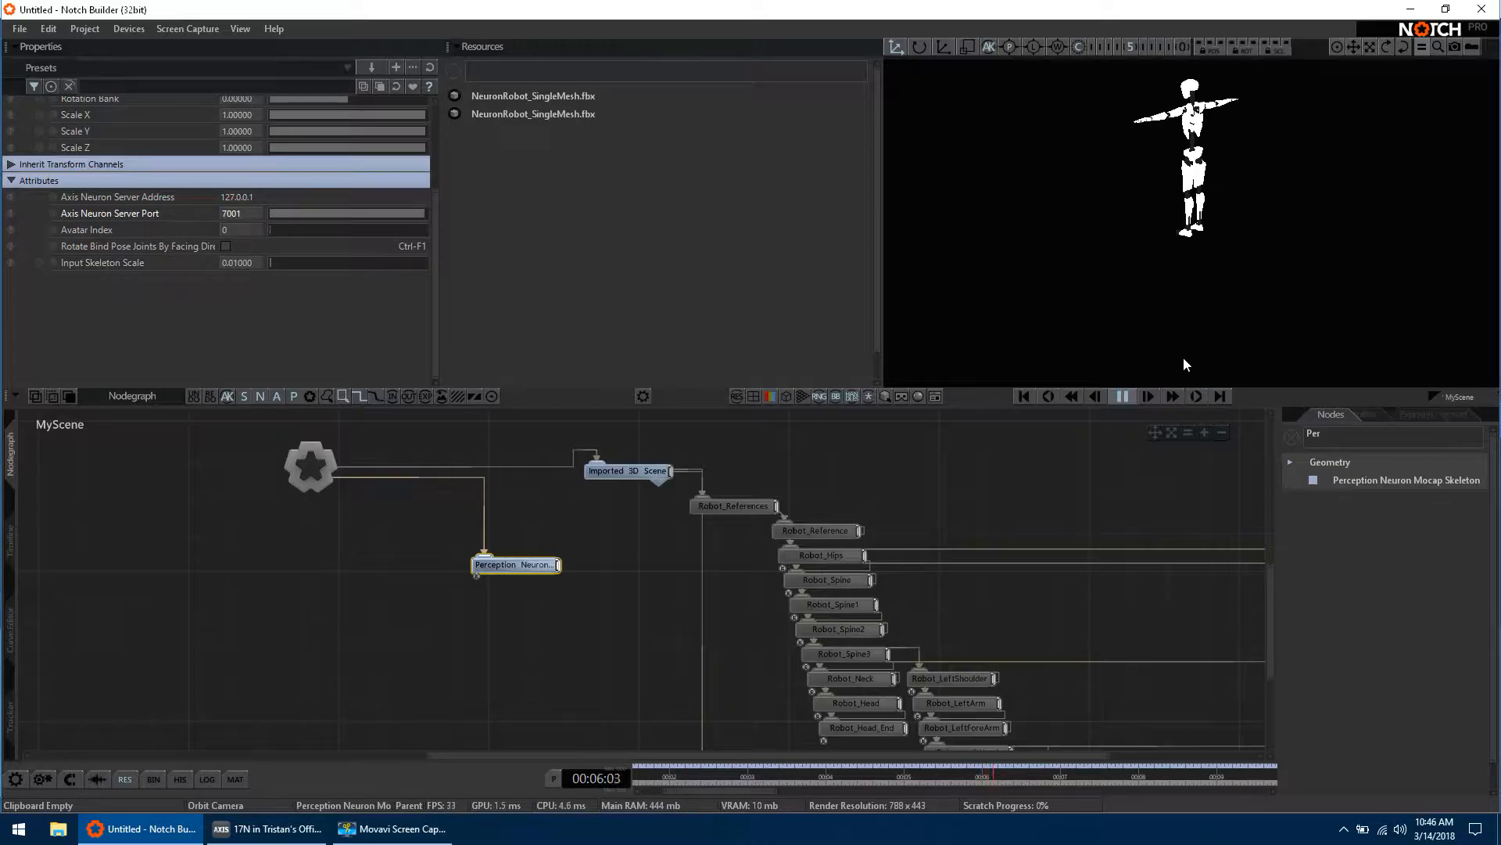
left_click(1116, 395)
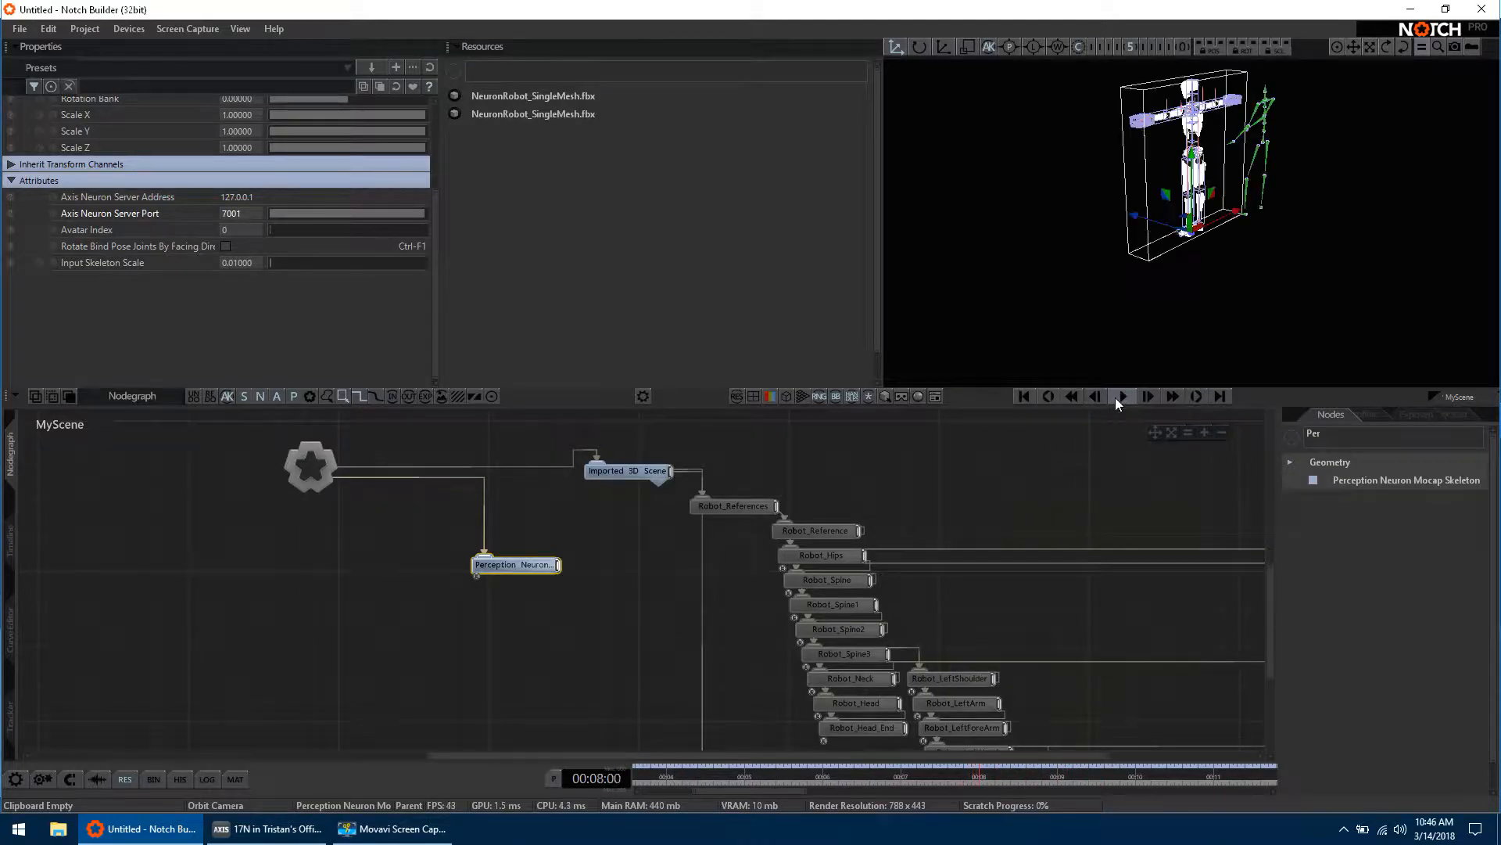
left_click(1049, 453)
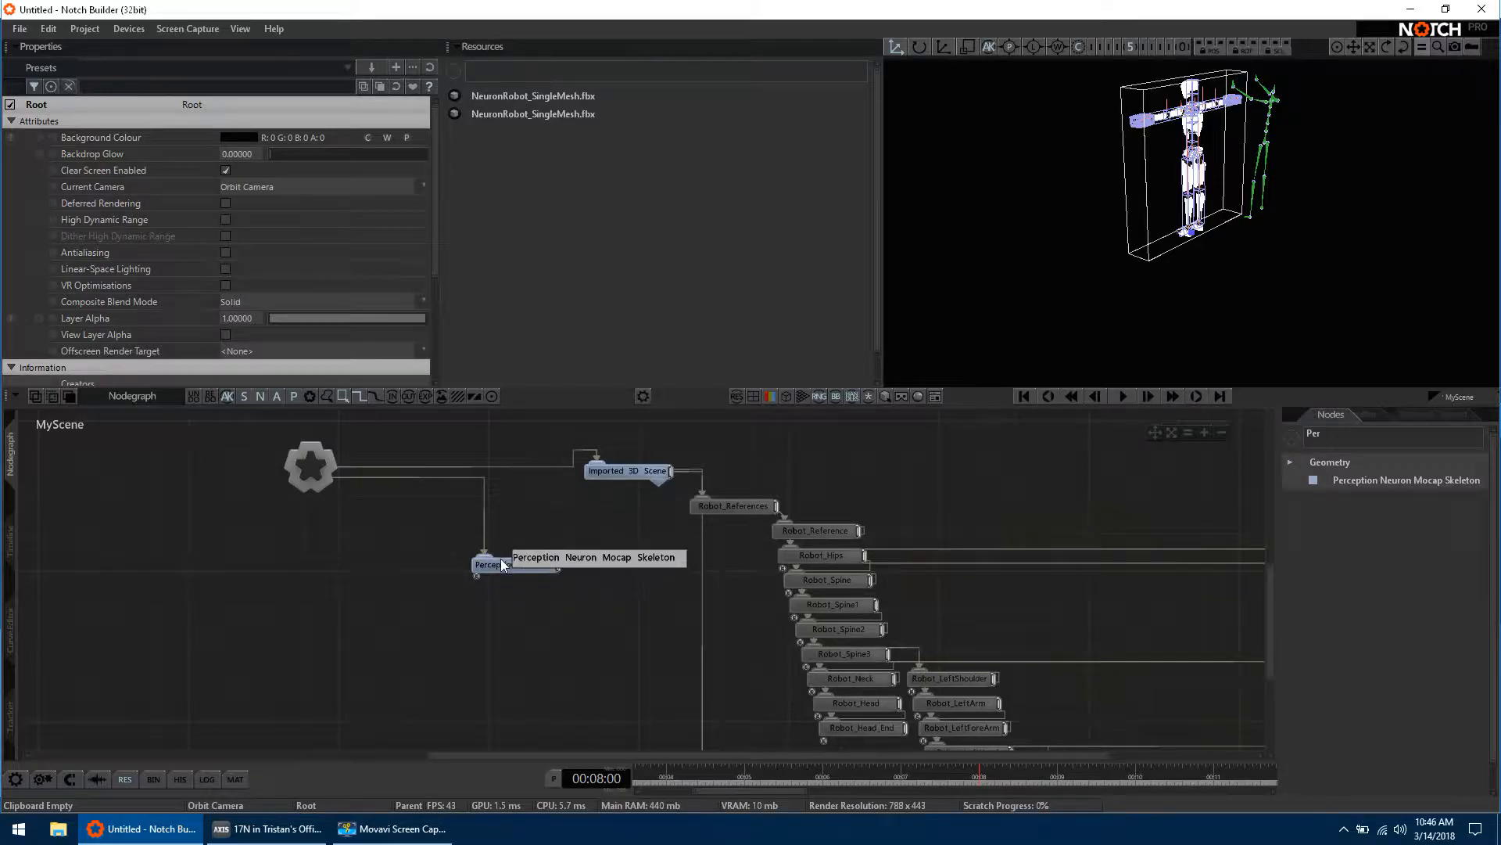
Step: Connect the Robot_Hips node's output to the lower input of the Perception Neuron Mocap Skeleton node and start playback
left_click(796, 556)
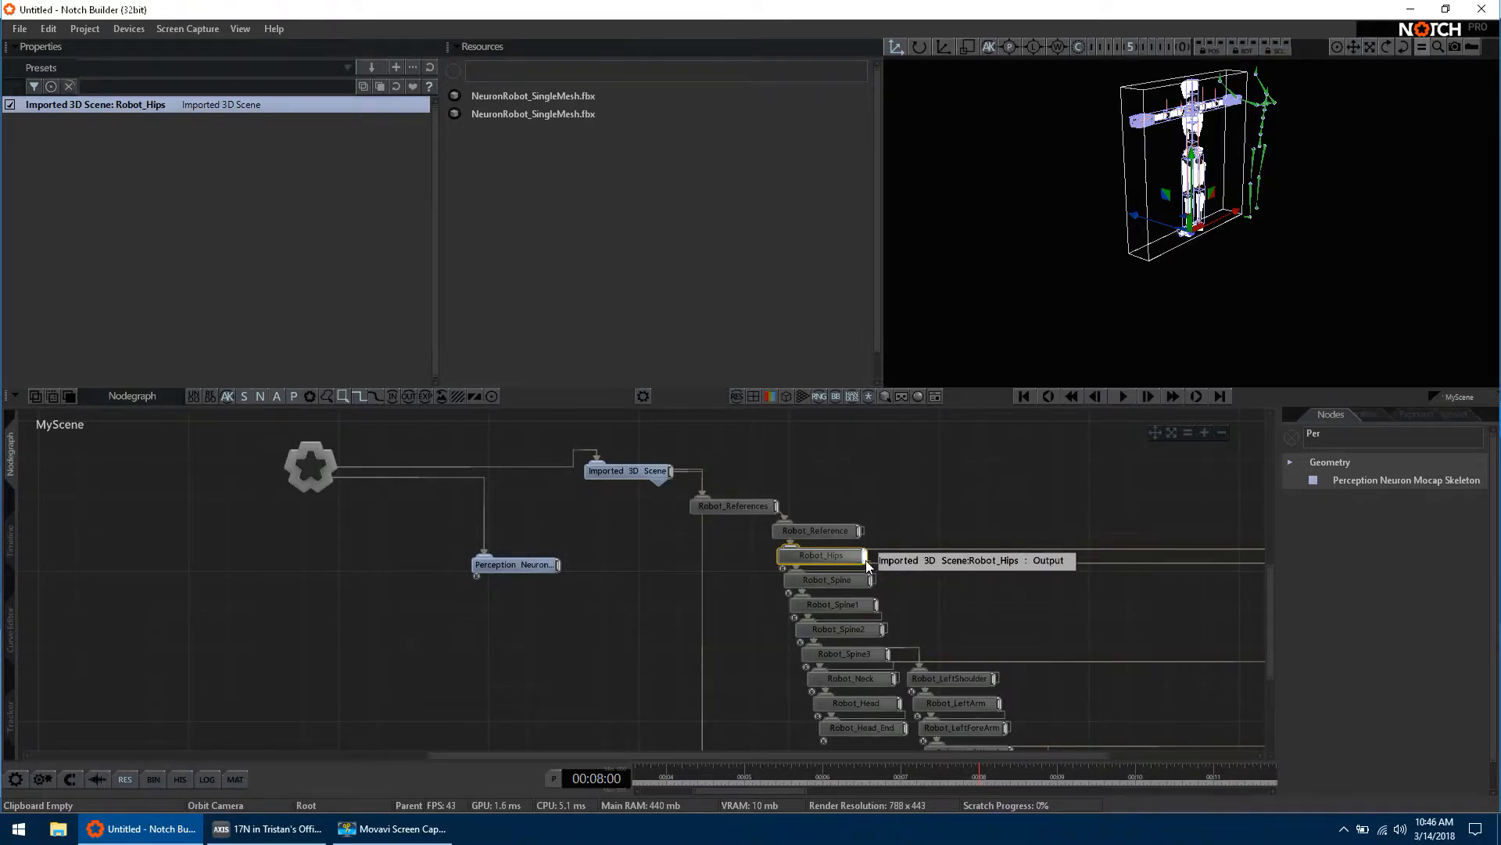
left_click_drag(866, 562, 477, 575)
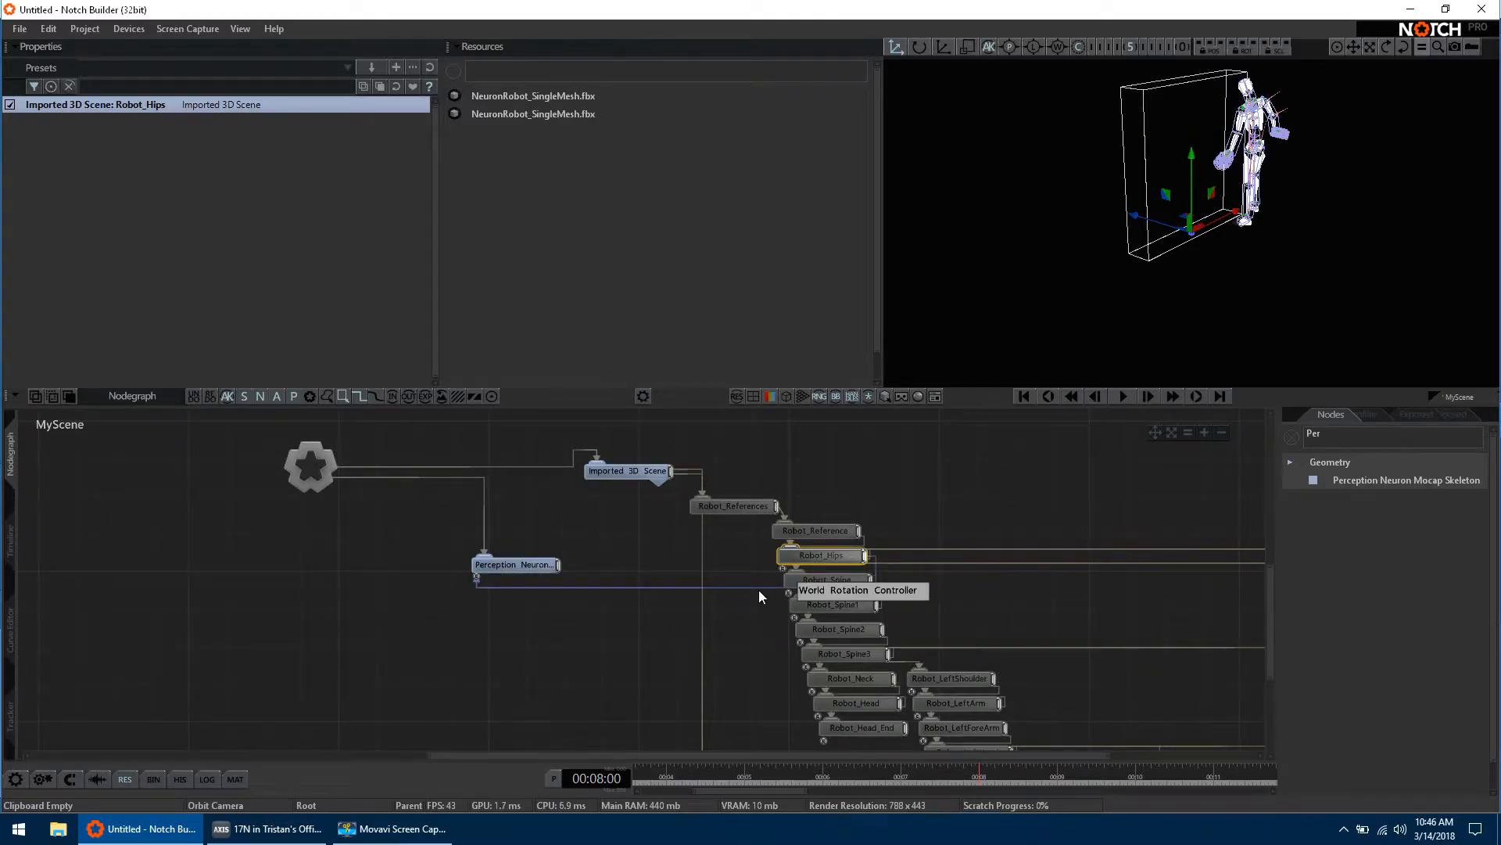
left_click(1124, 397)
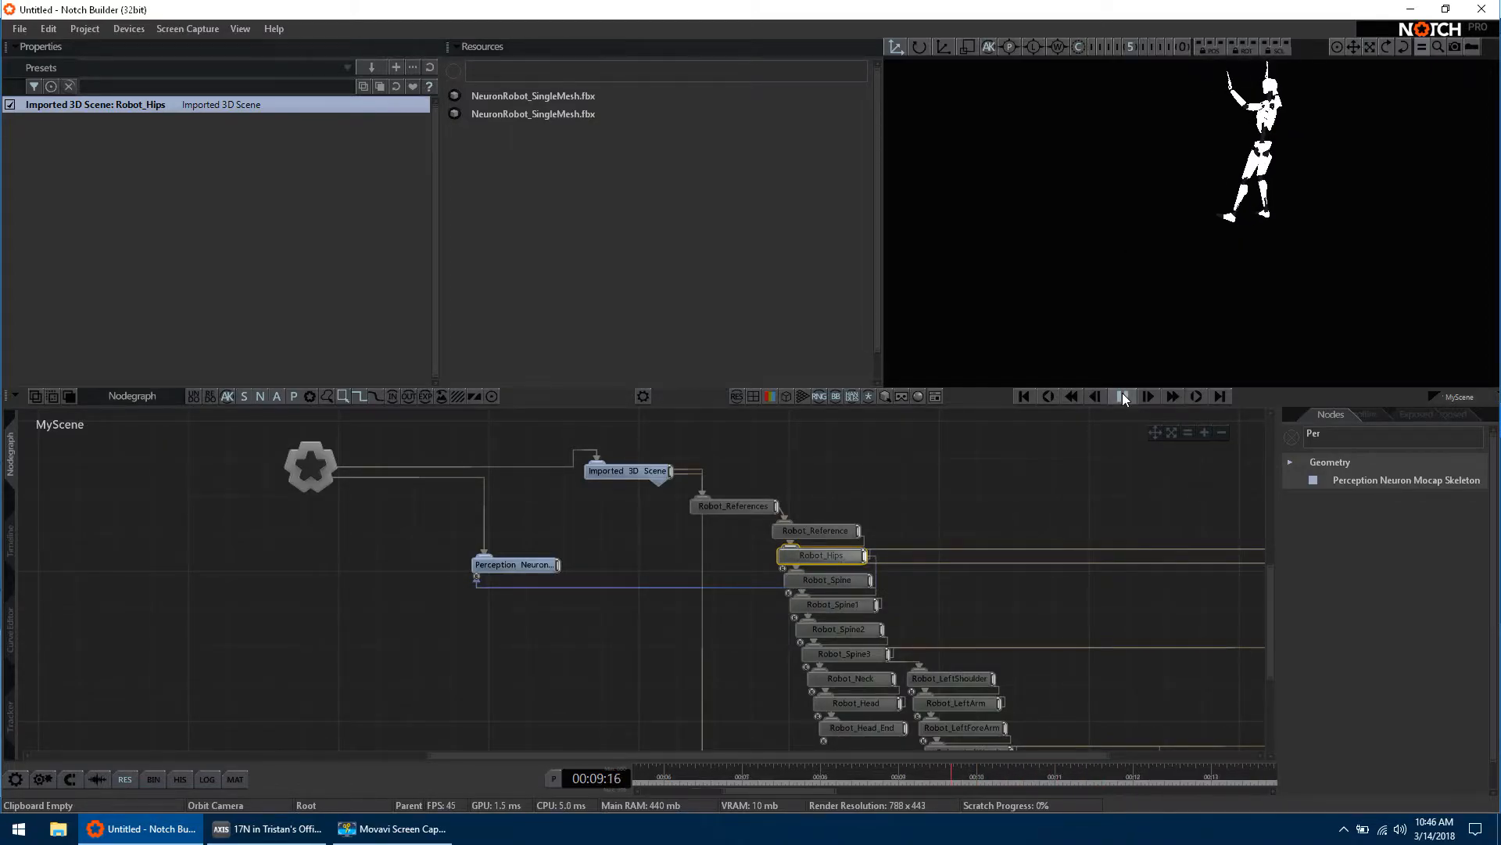